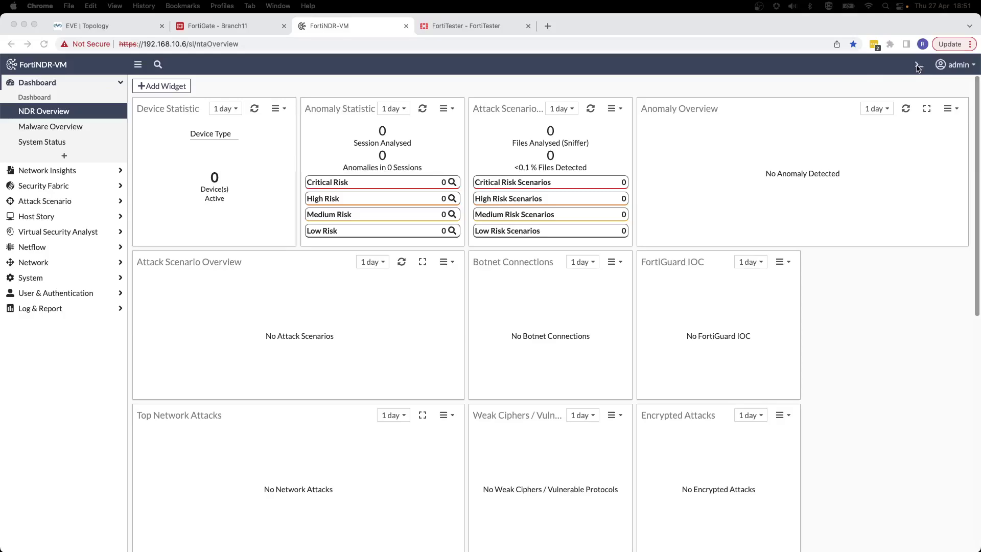
# Connect to the FortiNDR CLI console, run exe ping 8.8.8.8 to test internet connectivity, and stop the ping.
pyautogui.click(918, 66)
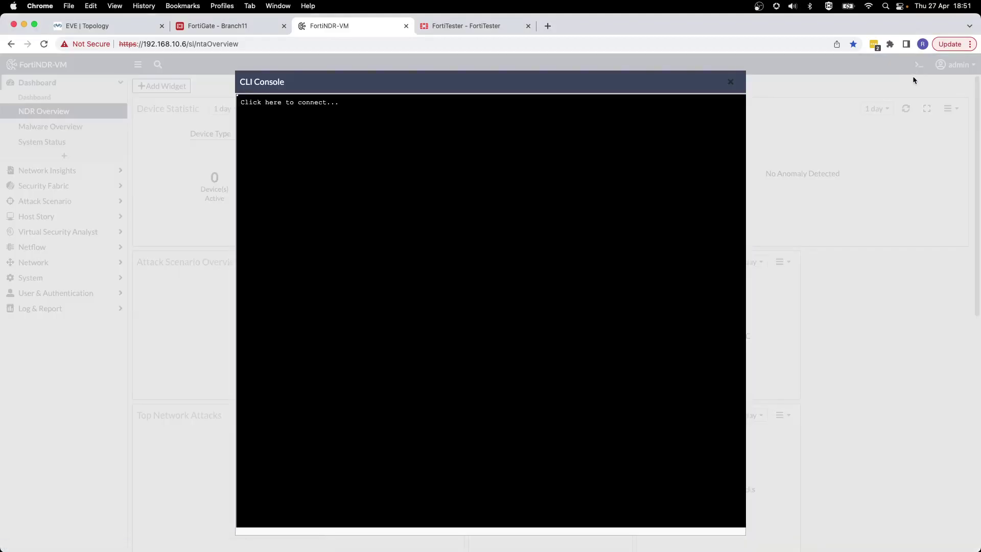
pyautogui.click(377, 236)
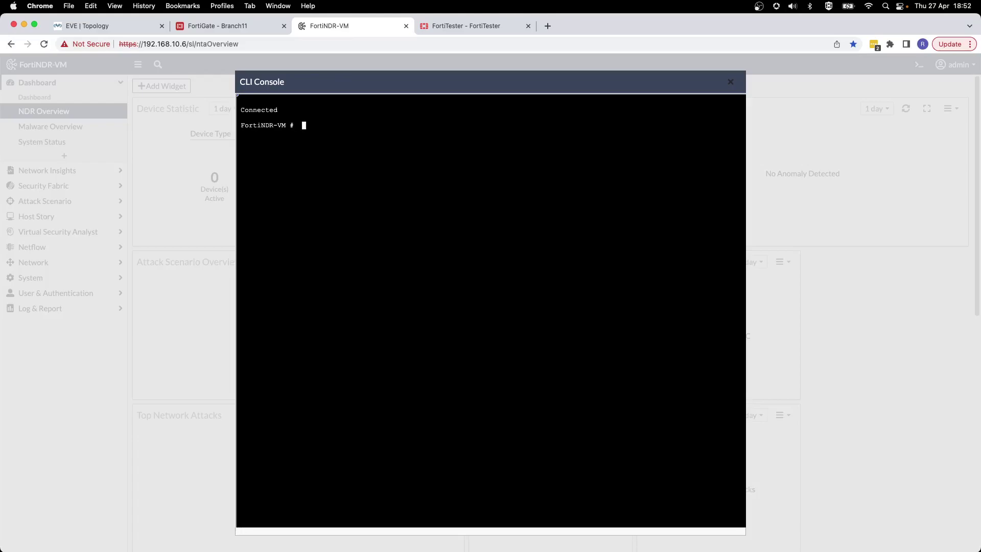
pyautogui.write('xe ping 8.8.8.8')
pyautogui.press('Return')
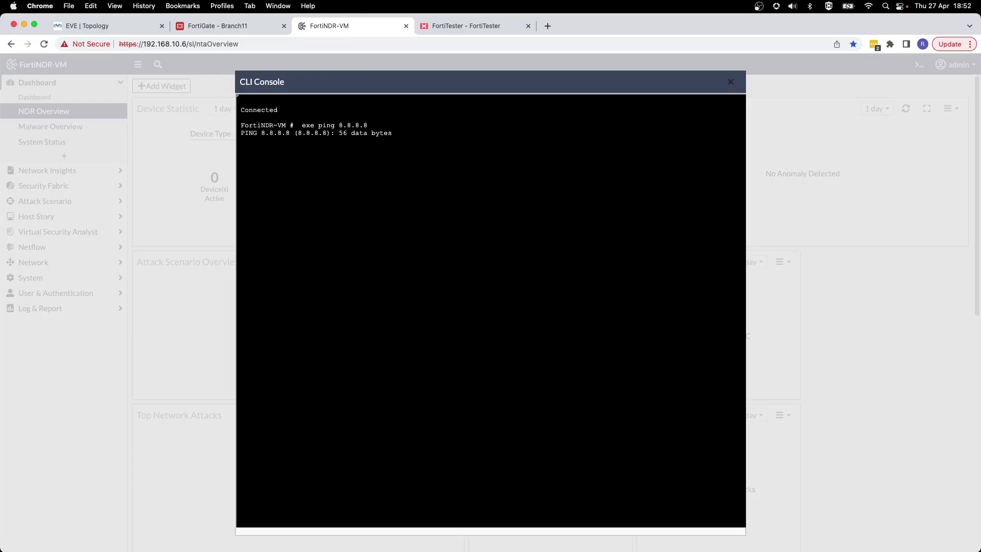
pyautogui.hotkey('ctrl', 'c')
pyautogui.write('exe p')
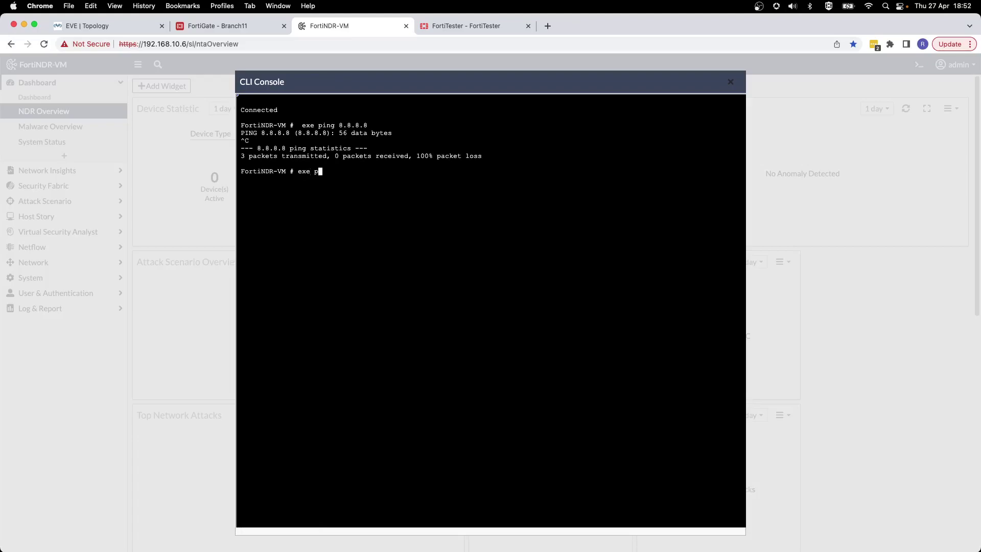
pyautogui.write('ing www.nu.nl')
pyautogui.press('Return')
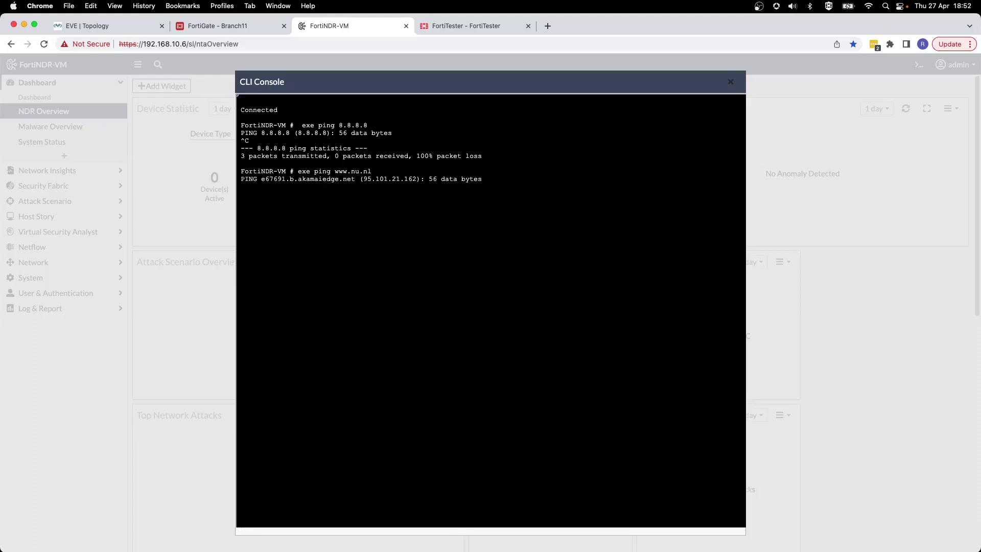
pyautogui.hotkey('ctrl', 'c')
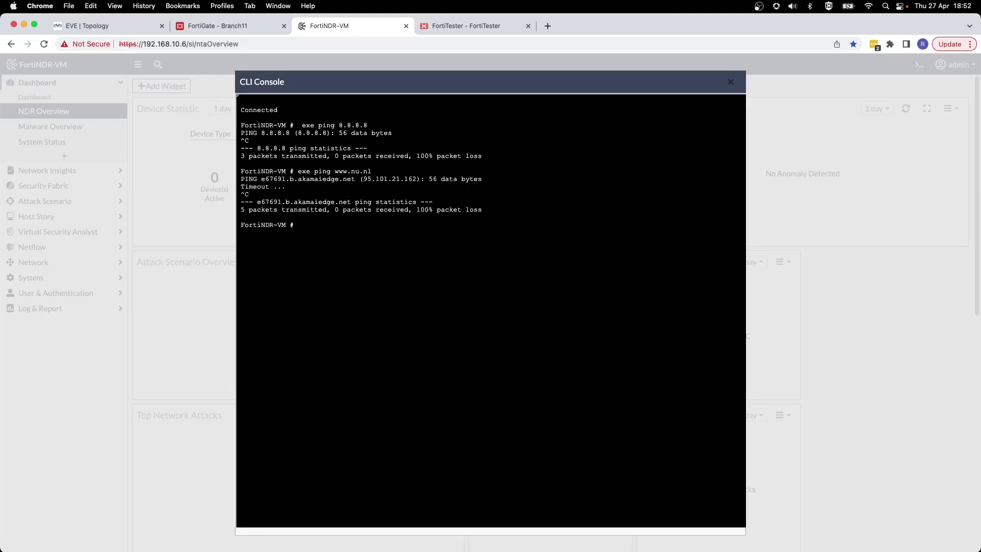
pyautogui.click(729, 82)
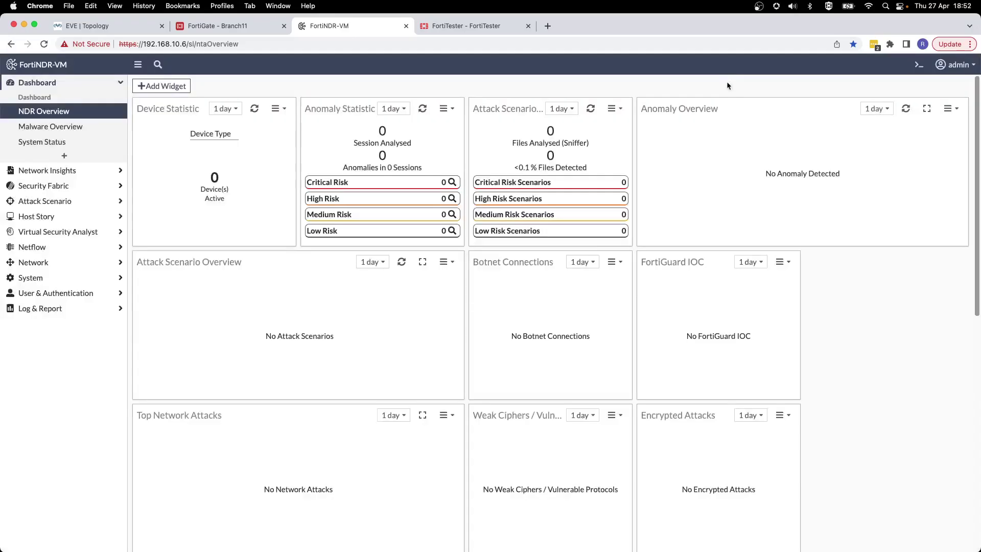
# View the FortiNDR network interfaces with their addresses, administrative access and link status.
pyautogui.click(45, 263)
pyautogui.click(34, 206)
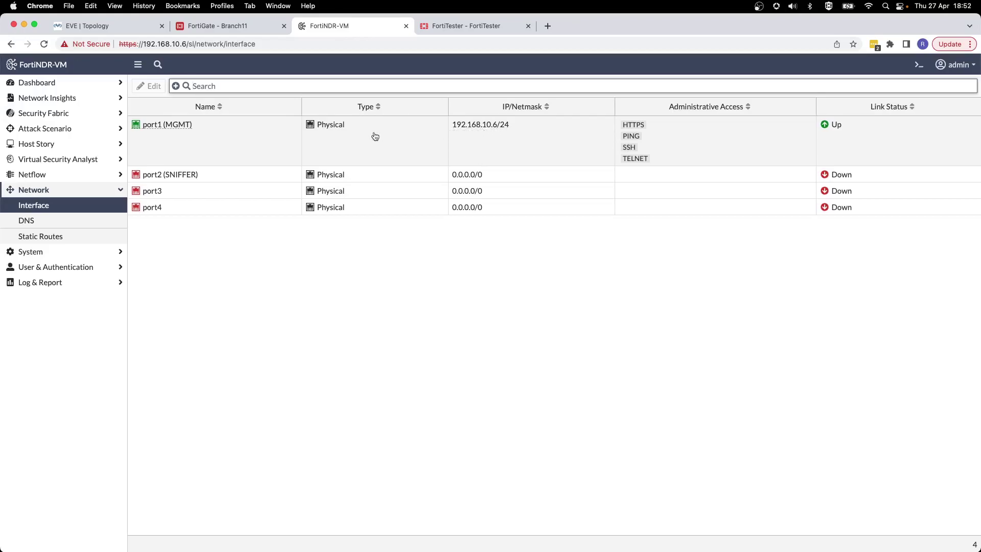
# Review the ICAP fabric connector's port, SSL port and Realtime FortiNDR Scan settings, and leave without saving.
pyautogui.click(58, 117)
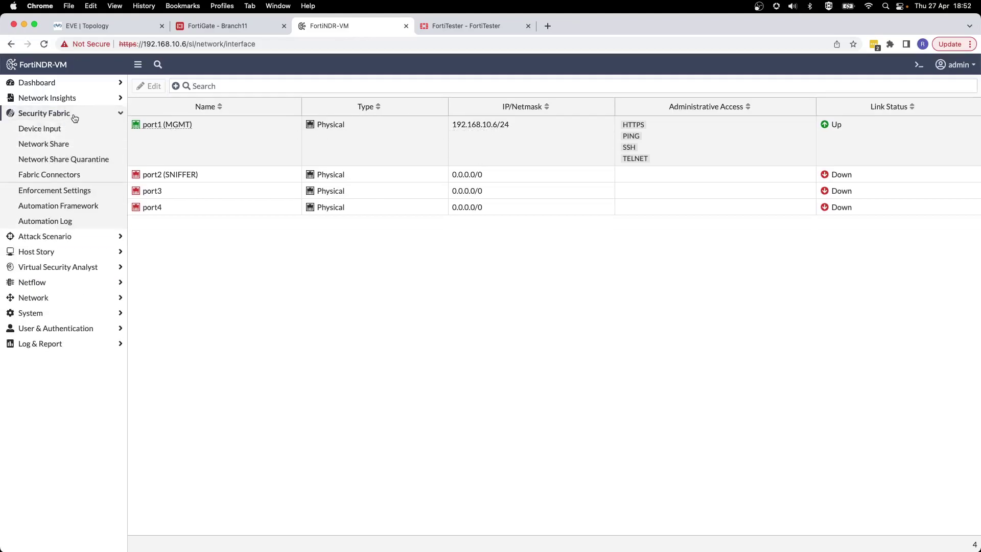
pyautogui.click(59, 176)
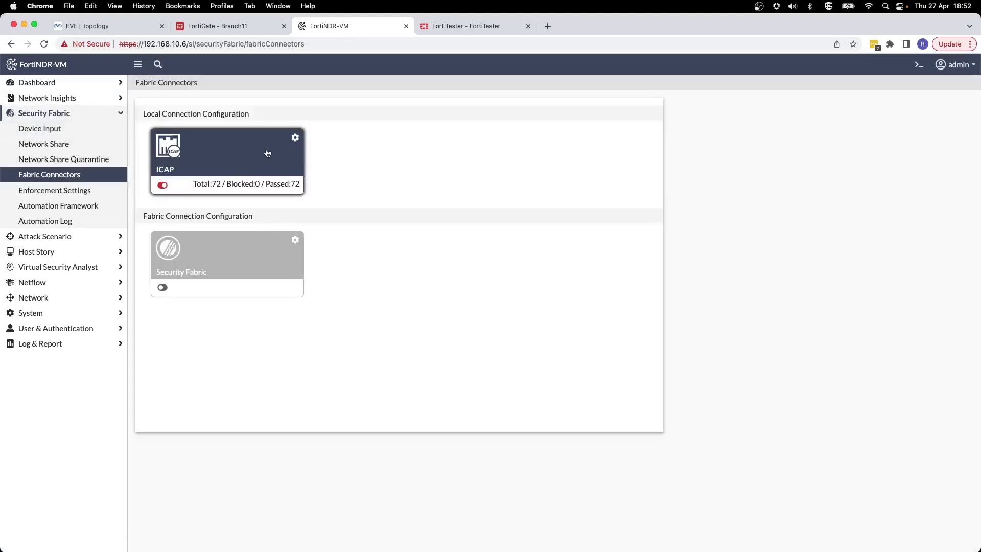
pyautogui.click(295, 138)
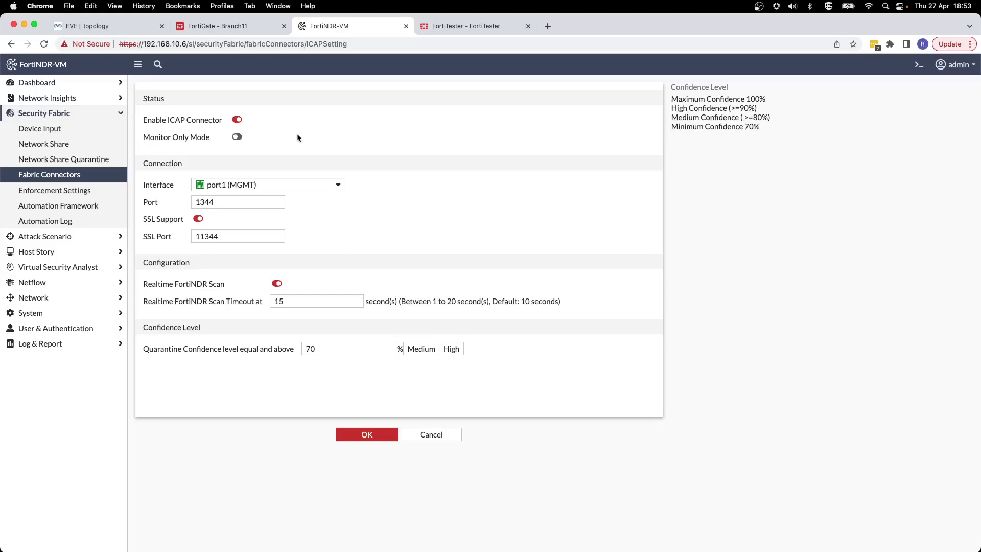
pyautogui.doubleClick(197, 202)
pyautogui.doubleClick(231, 235)
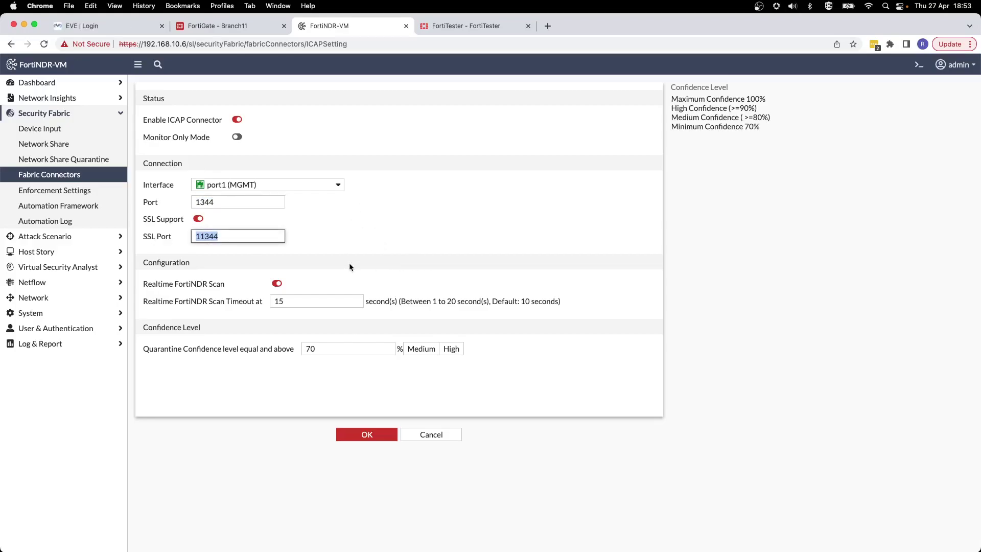
pyautogui.moveTo(142, 284); pyautogui.dragTo(229, 287)
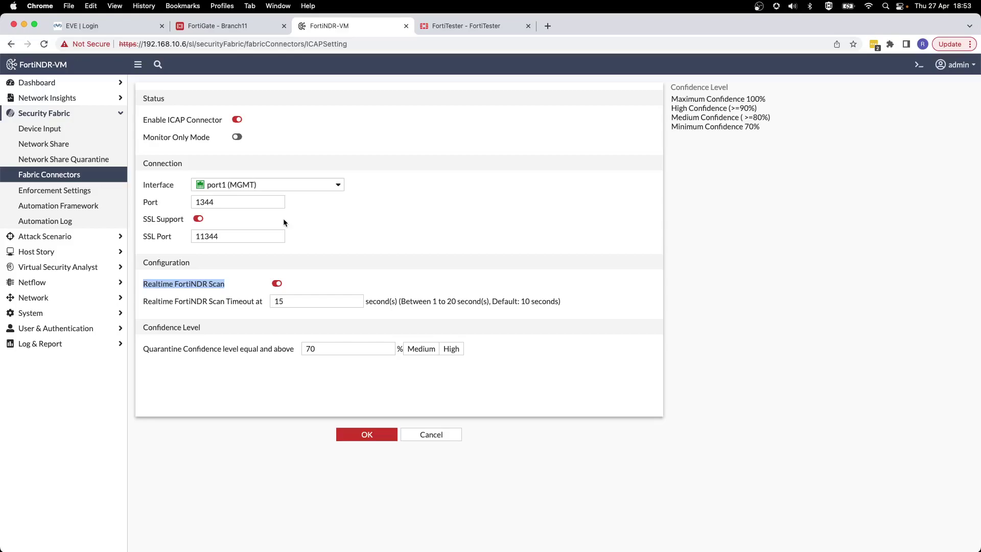
pyautogui.click(442, 437)
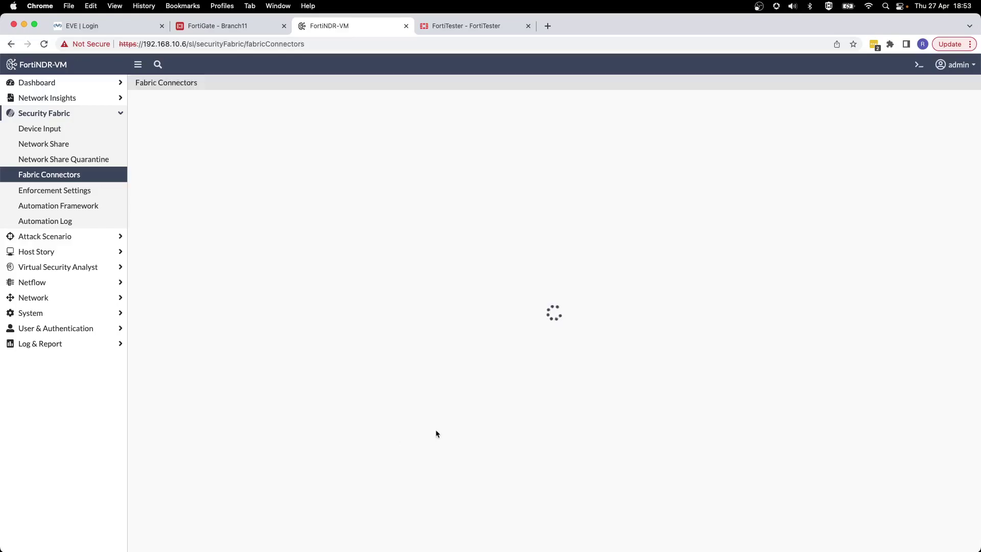
# Switch to EVE, sign in with the Html5 Console option, and open the BranchA firewall's console.
pyautogui.click(116, 25)
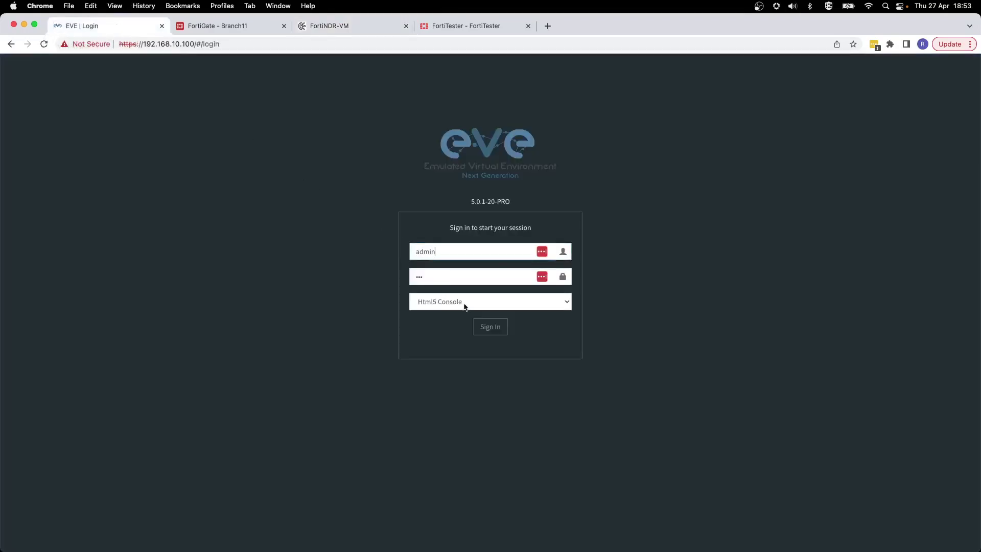
pyautogui.click(491, 332)
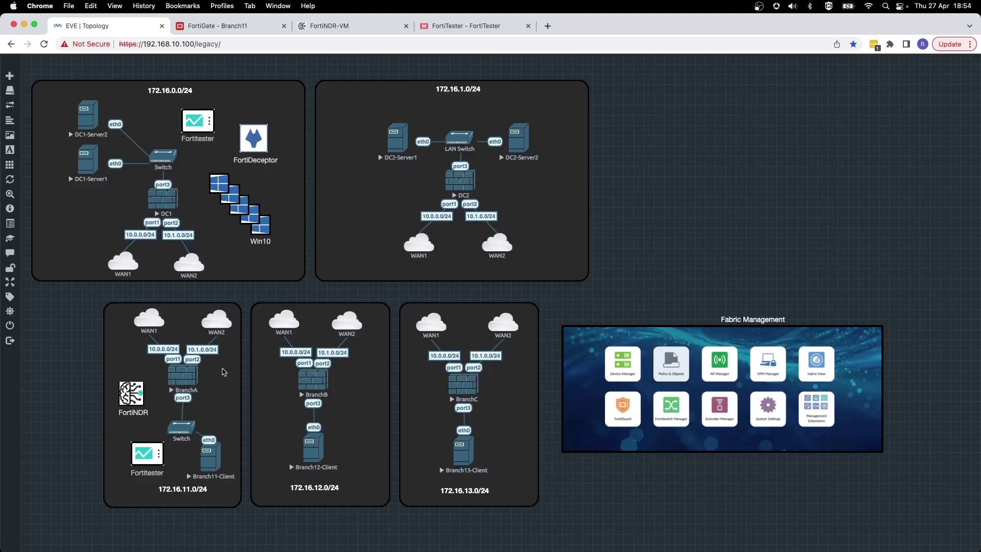
pyautogui.click(183, 379)
pyautogui.click(178, 266)
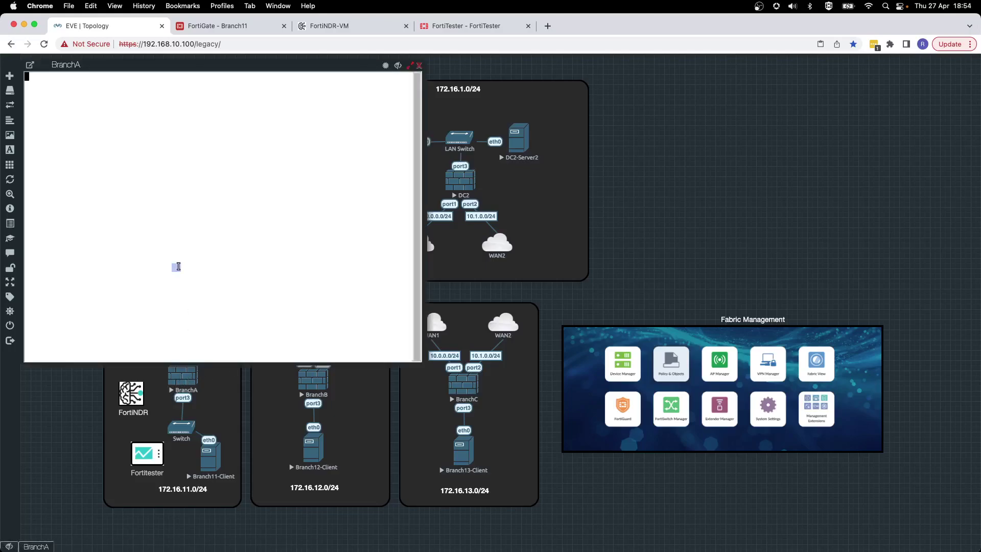
# Run diag ip add list on the BranchA firewall and examine the addresses of port1, port2 and port3.
pyautogui.press('Return')
pyautogui.write('diag ip add list')
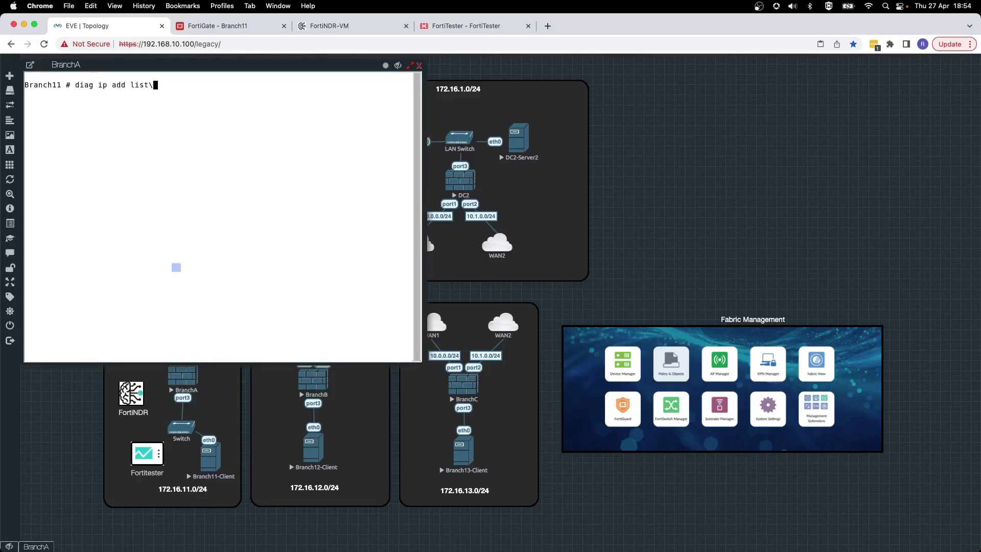
pyautogui.press('Return')
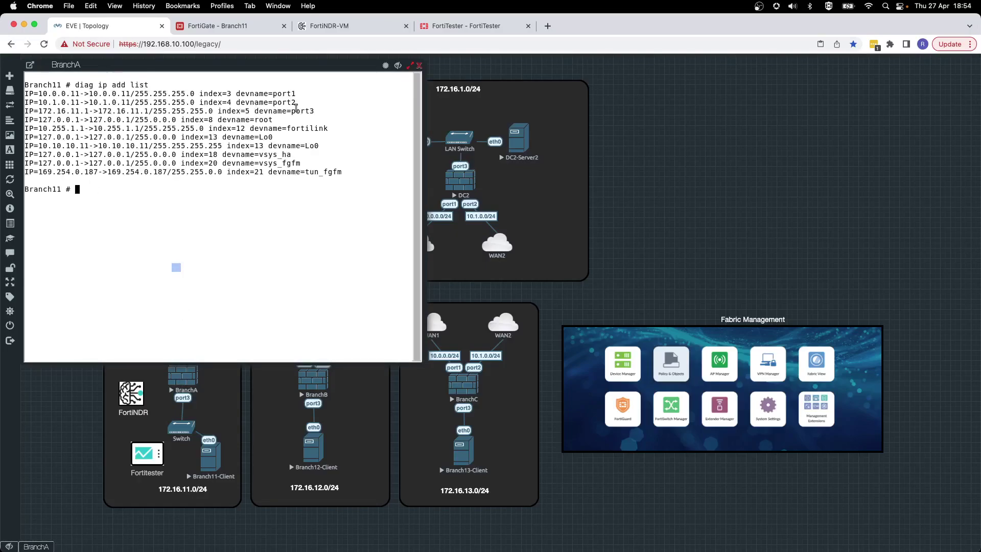
pyautogui.moveTo(309, 102); pyautogui.dragTo(29, 93)
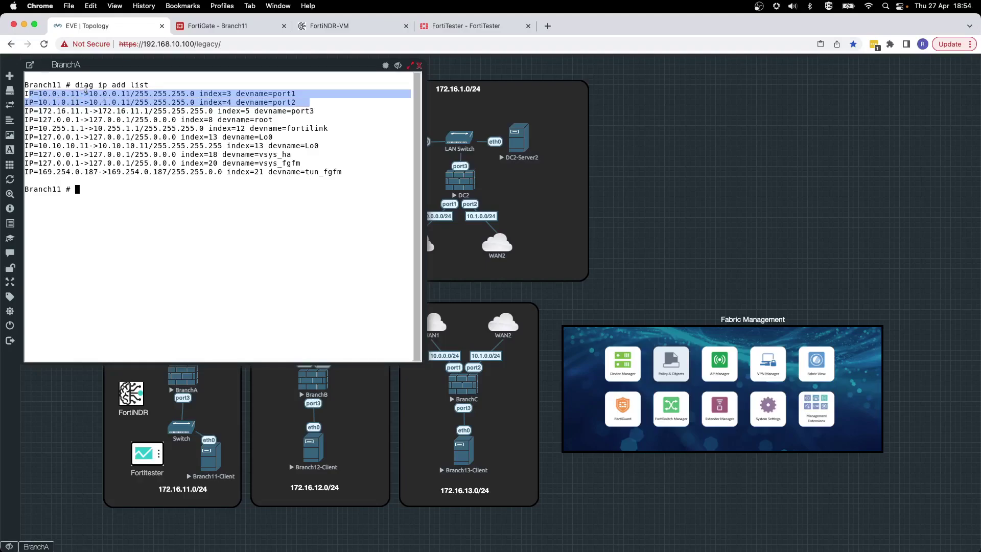
pyautogui.moveTo(34, 110); pyautogui.dragTo(81, 111)
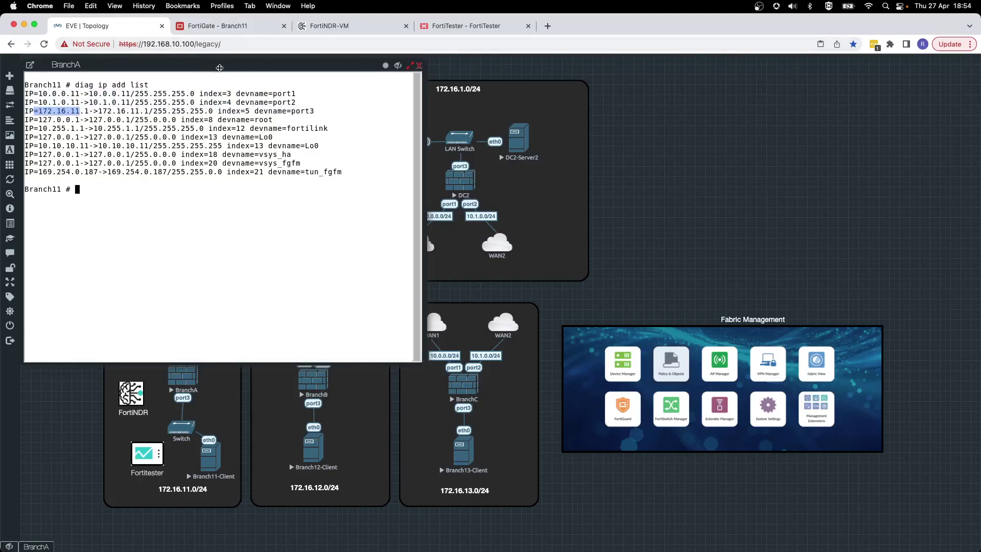
# Switch to the Branch11 FortiGate, check its management address, and examine the NDR ICAP server's address.
pyautogui.click(225, 25)
pyautogui.moveTo(221, 44); pyautogui.dragTo(176, 46)
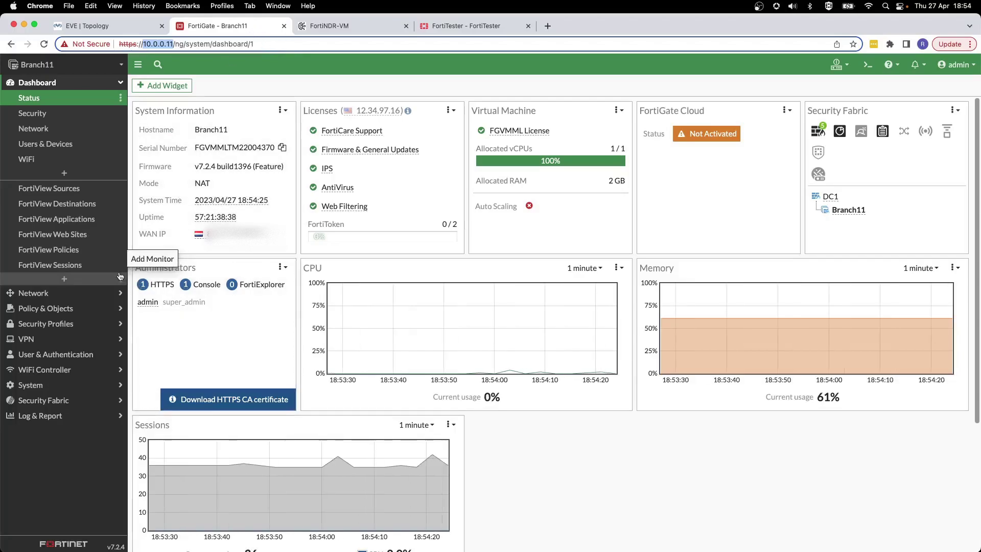
pyautogui.click(59, 323)
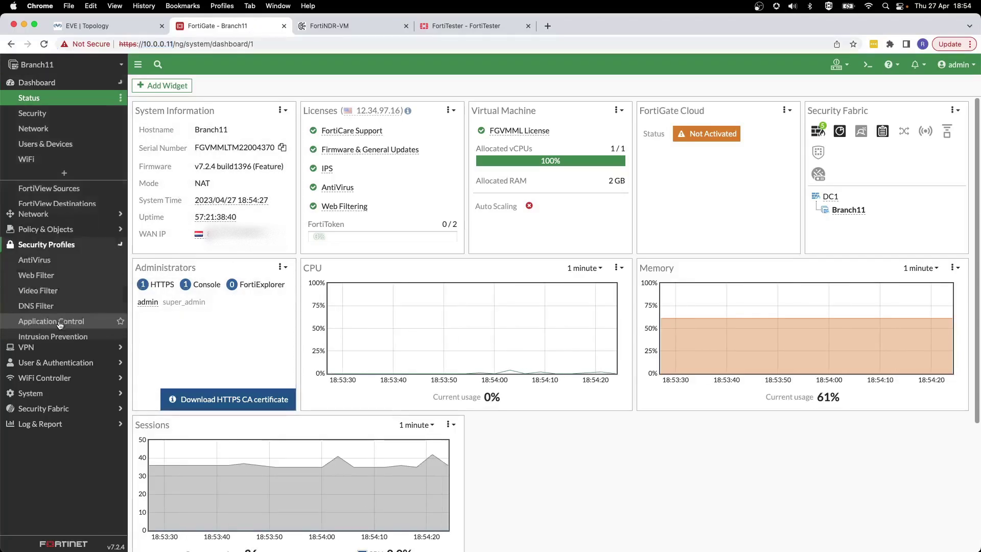
pyautogui.click(76, 344)
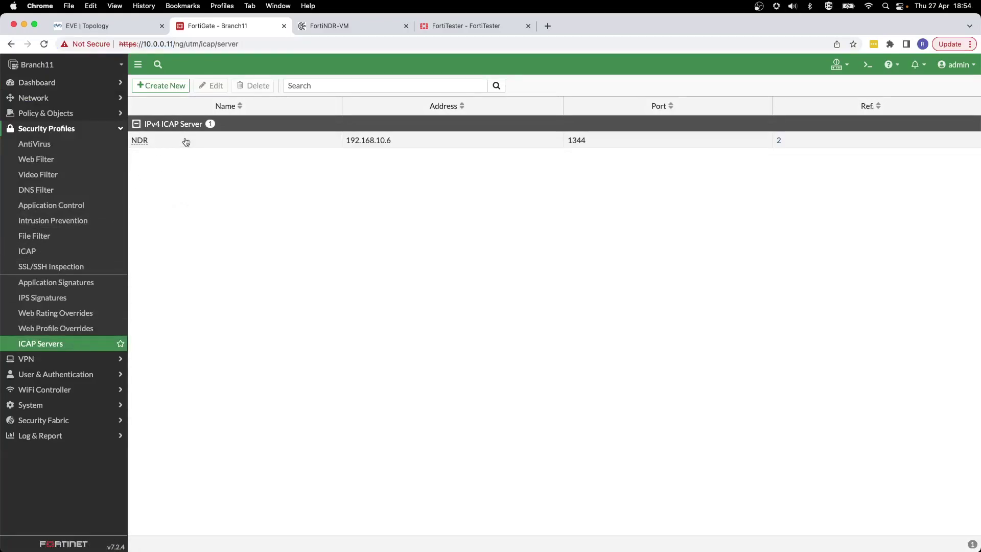
pyautogui.moveTo(395, 142); pyautogui.dragTo(333, 158)
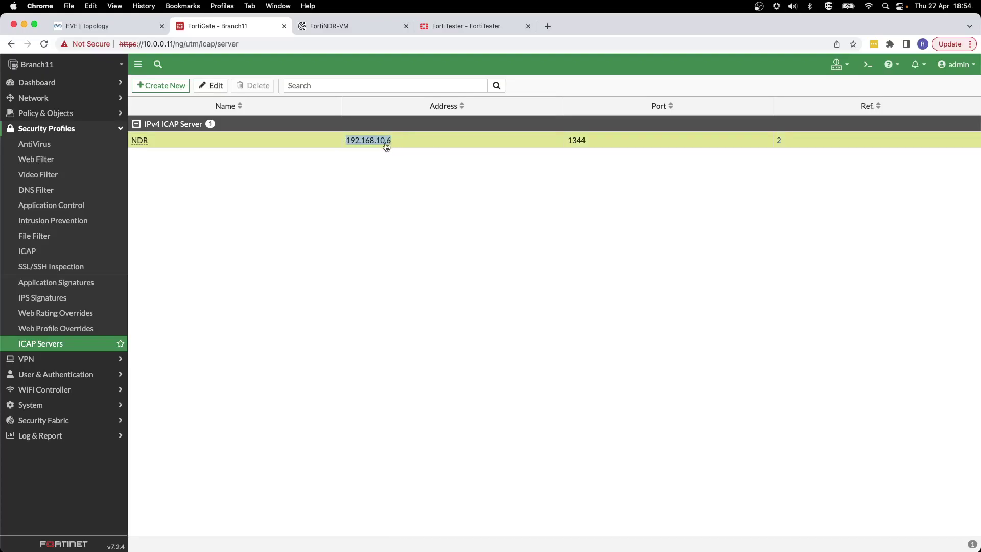
# Review the request and response processing settings of the NDR ICAP profile, and leave without saving.
pyautogui.click(56, 256)
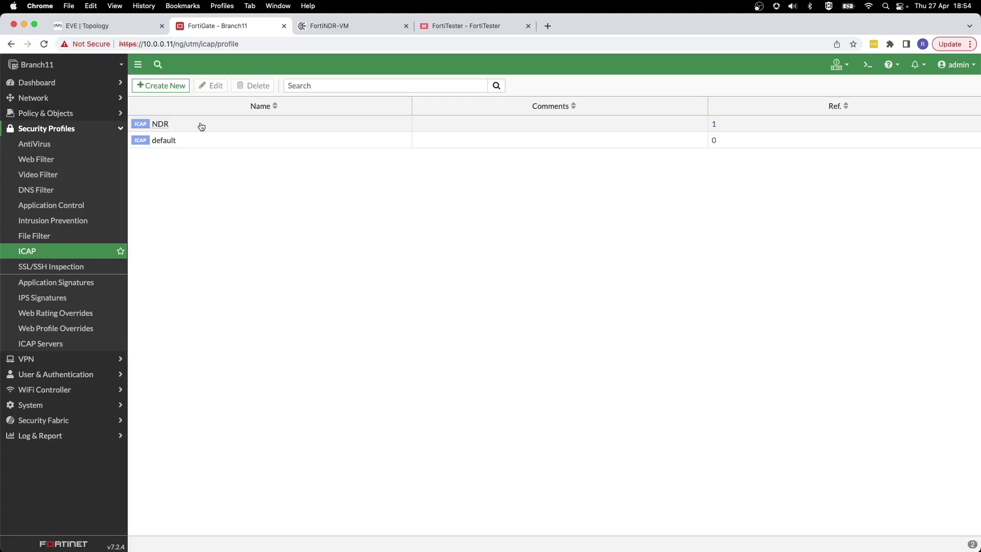
pyautogui.doubleClick(201, 126)
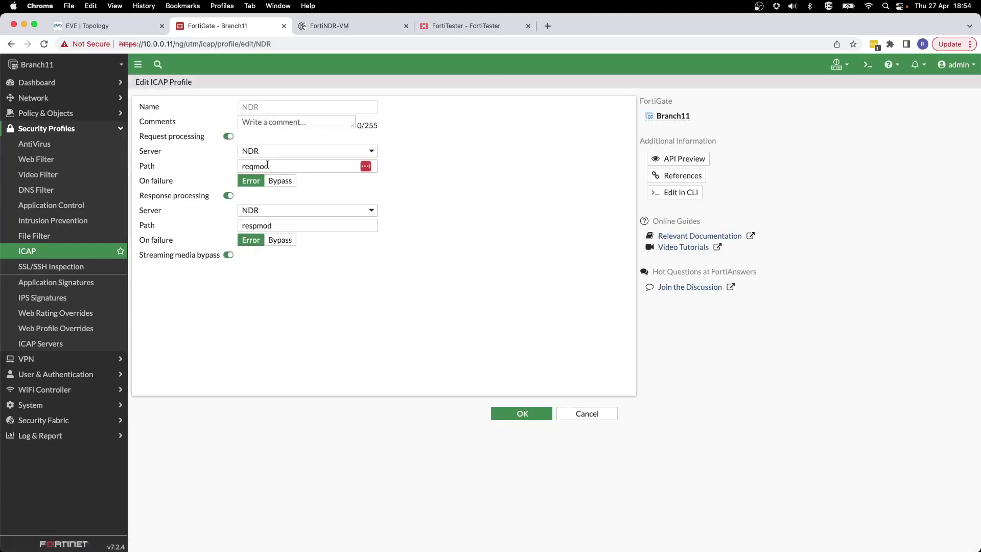
pyautogui.moveTo(139, 137); pyautogui.dragTo(211, 141)
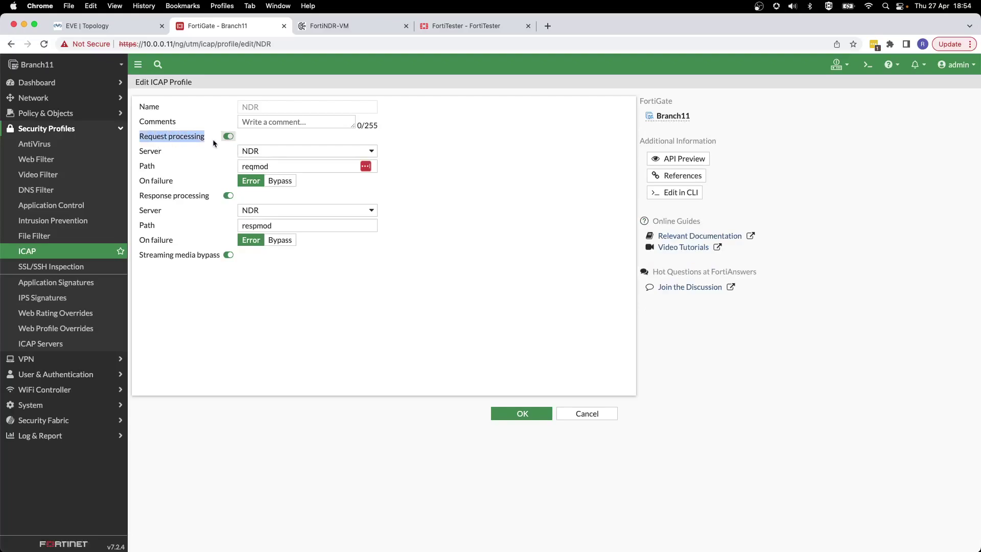
pyautogui.moveTo(140, 195); pyautogui.dragTo(215, 203)
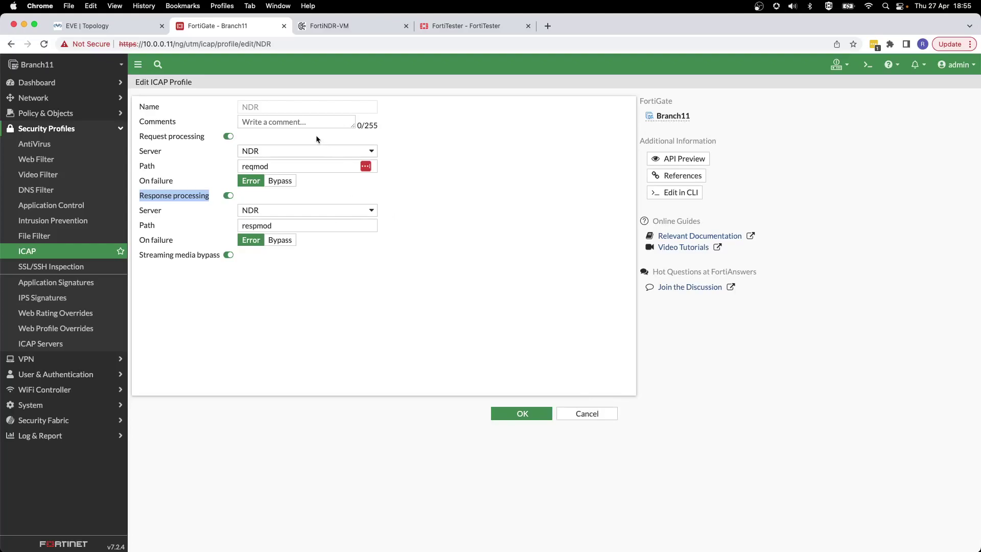
pyautogui.click(584, 413)
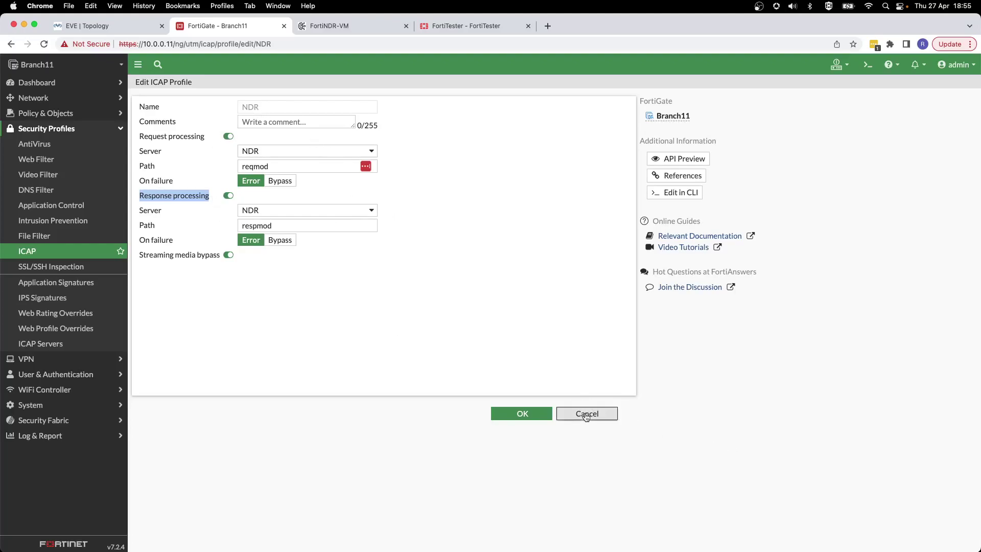
# Open the Outgoing_overlays firewall policy and review its inspection mode, security profiles and SSL inspection.
pyautogui.click(62, 113)
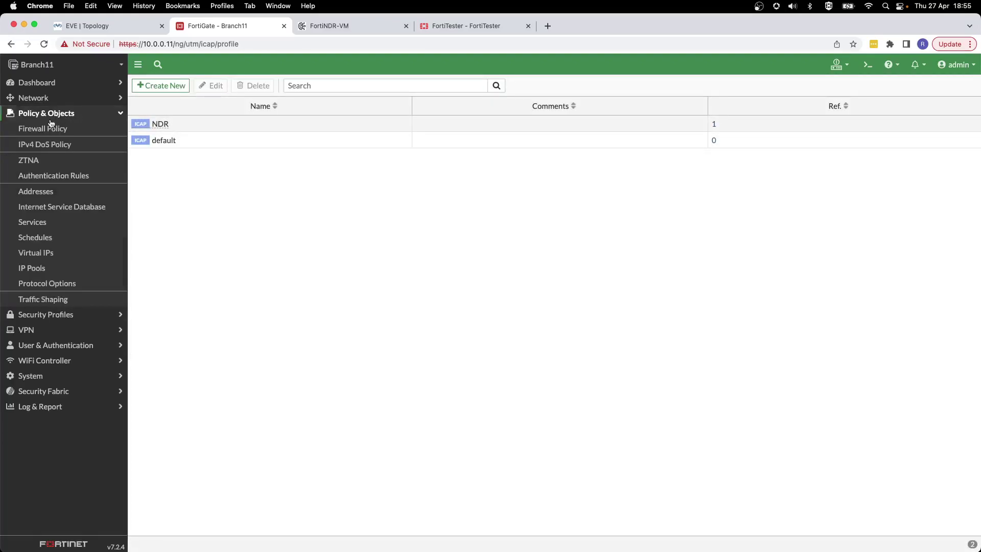
pyautogui.click(51, 128)
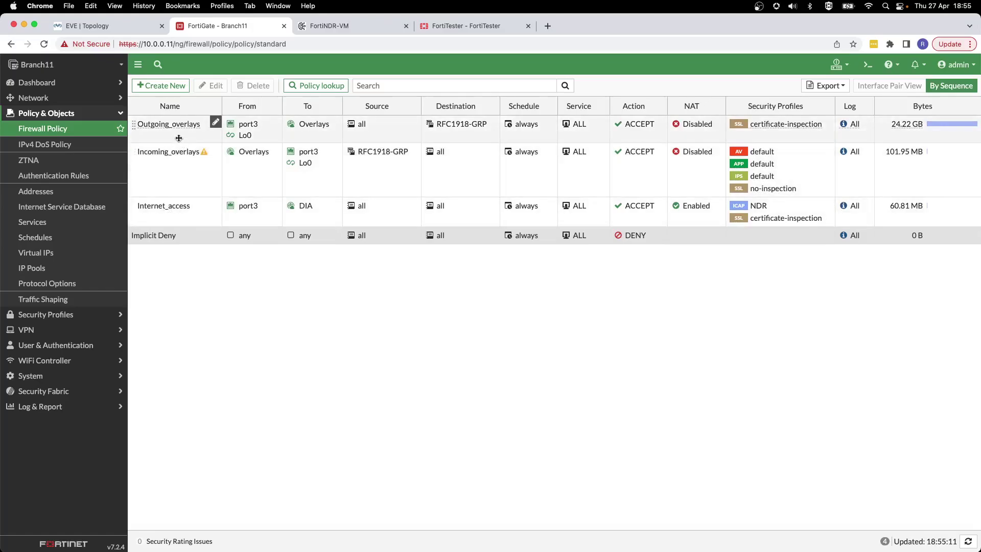
pyautogui.doubleClick(154, 132)
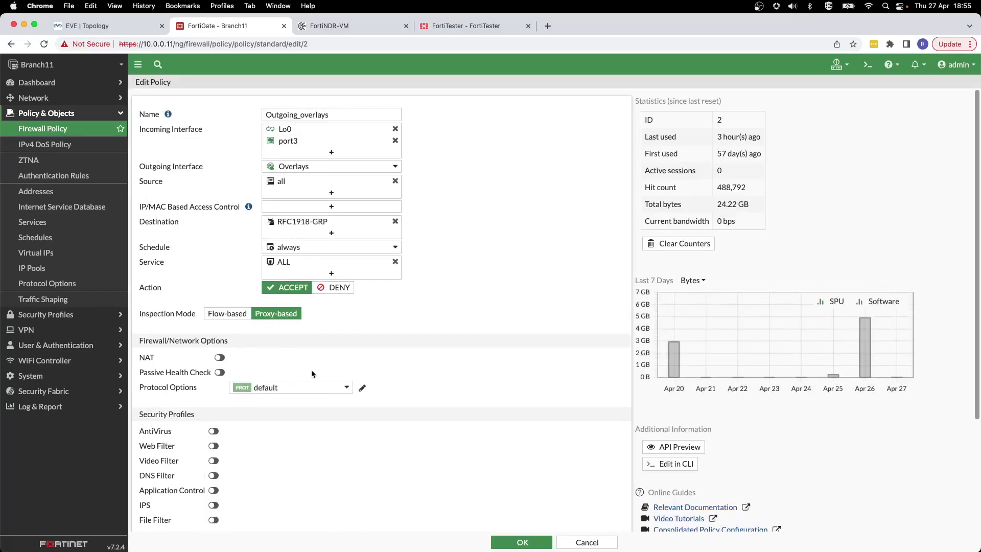
pyautogui.scroll(-5, 311, 369)
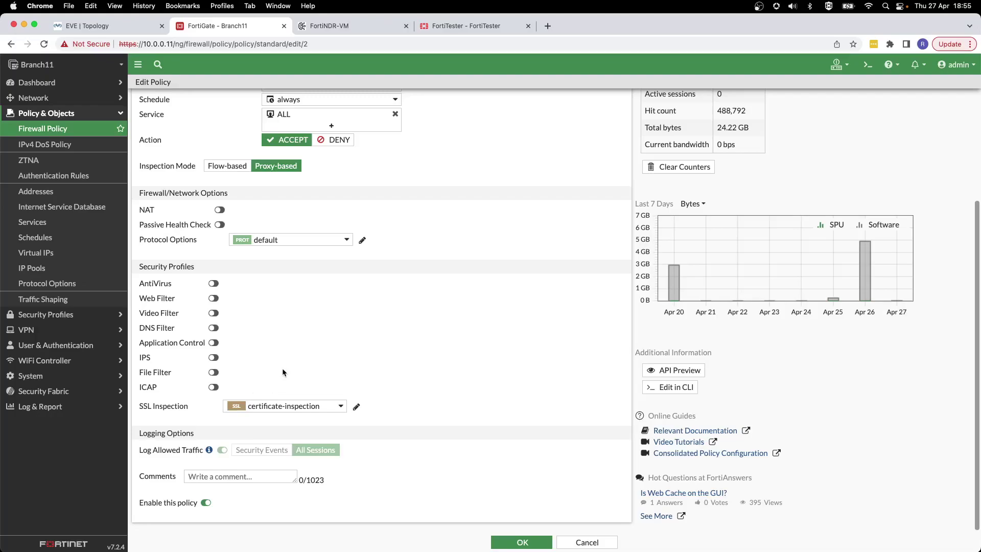
# Switch to the EVE topology, close the BranchA console and examine the lab layout between Branch11 and DC1.
pyautogui.click(118, 25)
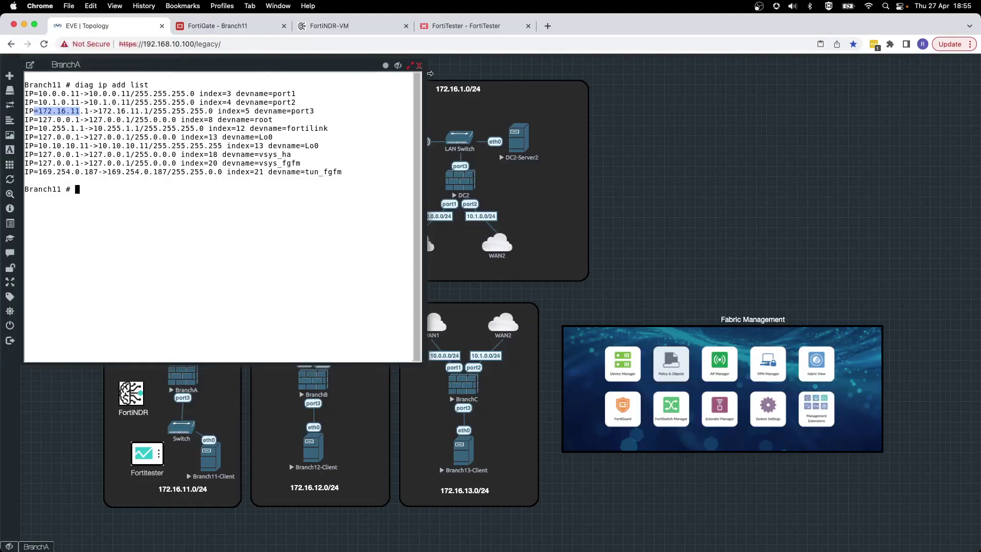
pyautogui.click(419, 66)
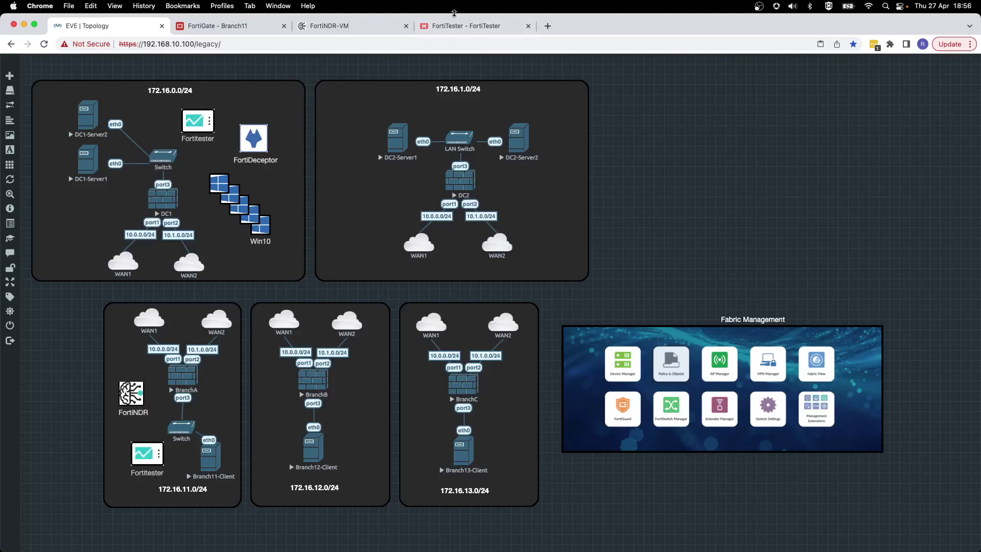
# Switch to FortiTester, open the HTTP NAT malware case, and examine the client and server IP ranges and client gateway of its BRA-DC1 network config.
pyautogui.click(460, 24)
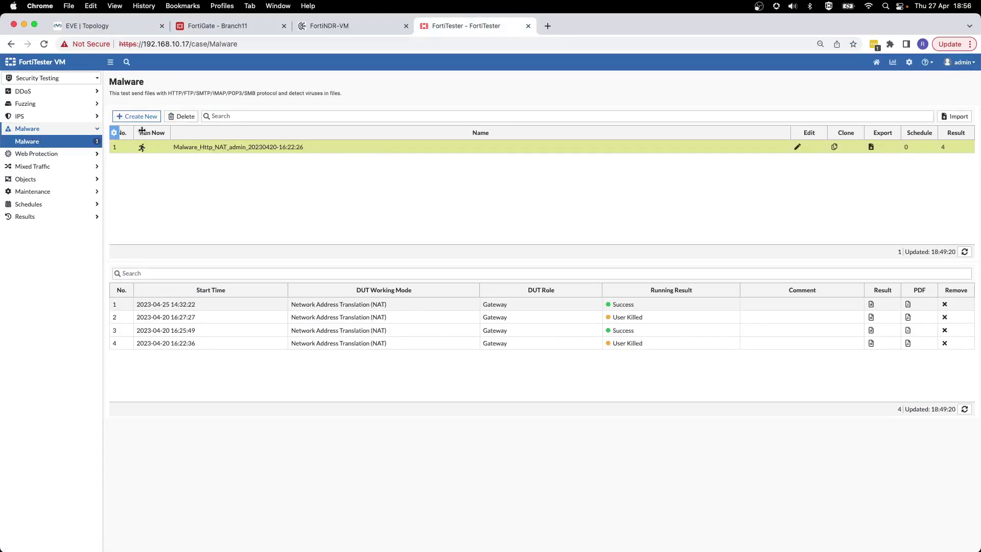
pyautogui.click(219, 148)
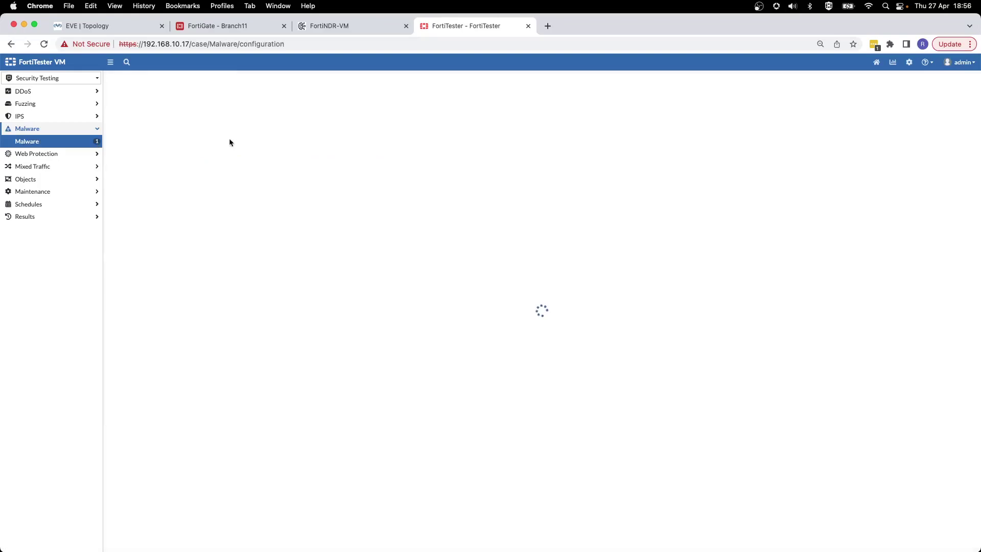
pyautogui.scroll(-5, 558, 285)
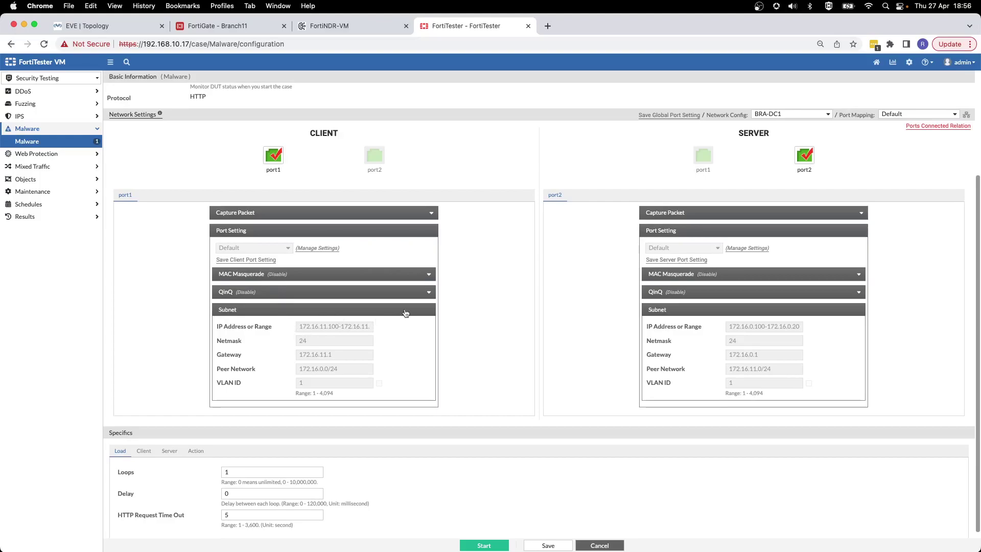
pyautogui.click(764, 114)
pyautogui.click(774, 115)
pyautogui.moveTo(300, 328); pyautogui.dragTo(417, 332)
pyautogui.click(731, 328)
pyautogui.moveTo(731, 328); pyautogui.dragTo(802, 327)
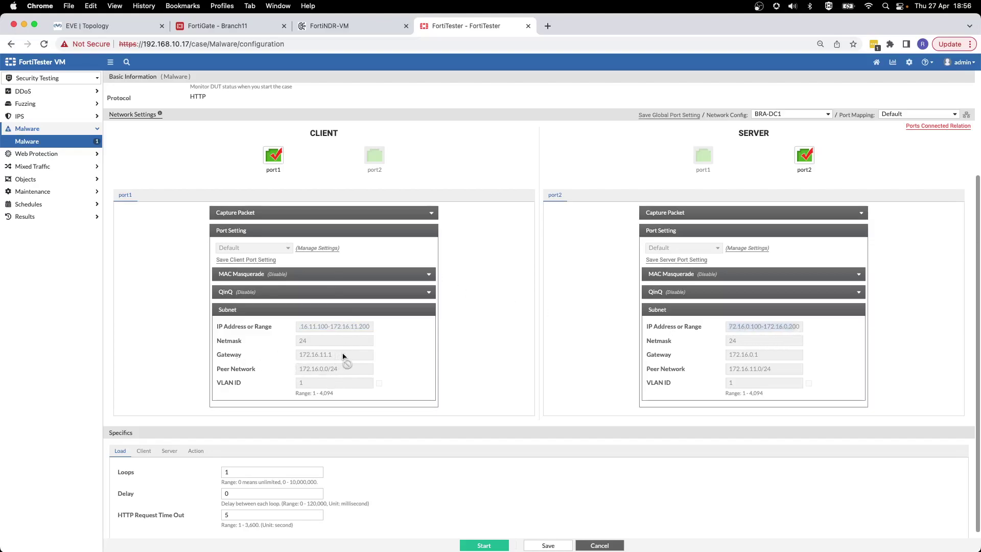
pyautogui.moveTo(335, 356); pyautogui.dragTo(299, 358)
pyautogui.scroll(-1, 372, 400)
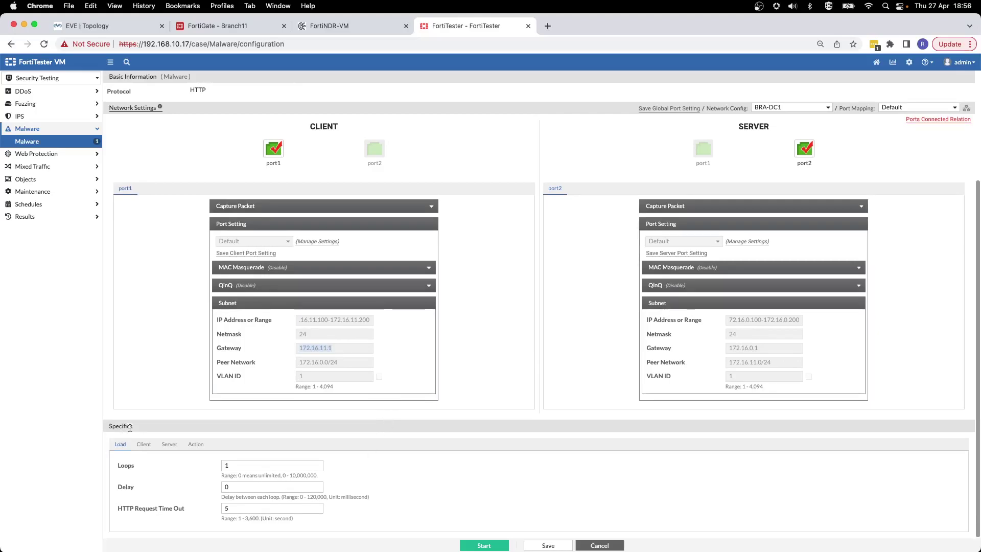
# Review the malware case's FortiGuard malware group and its steady duration.
pyautogui.click(196, 444)
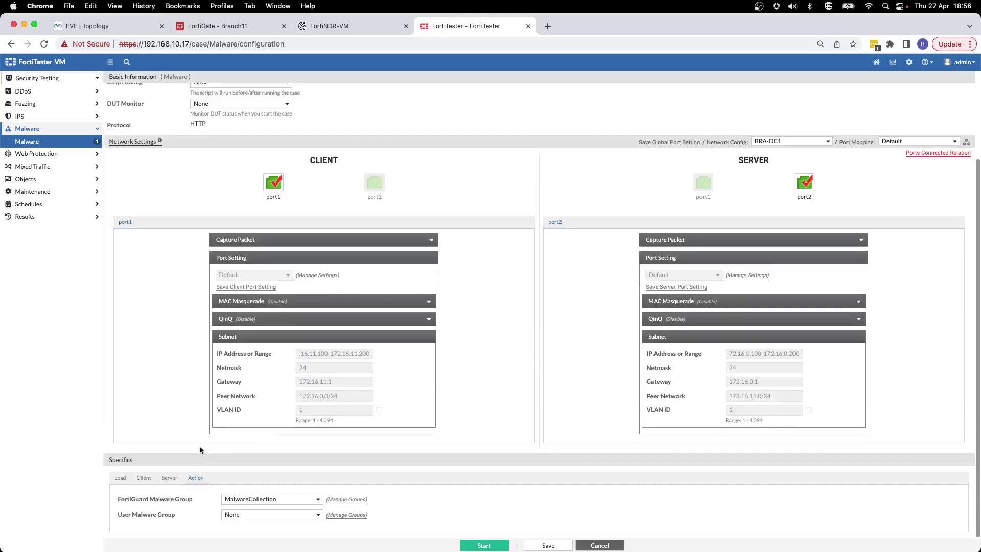
pyautogui.moveTo(118, 501); pyautogui.dragTo(256, 494)
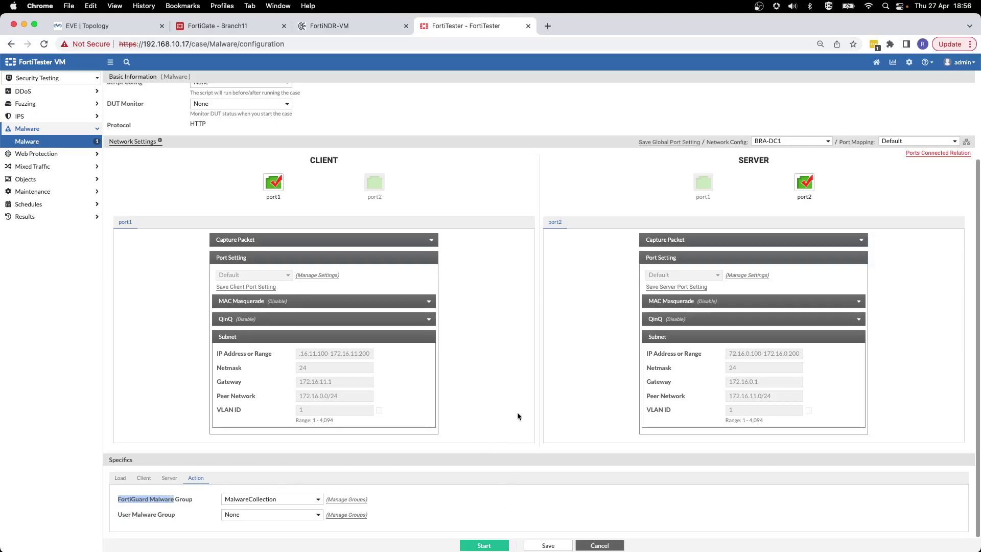
pyautogui.scroll(5, 517, 411)
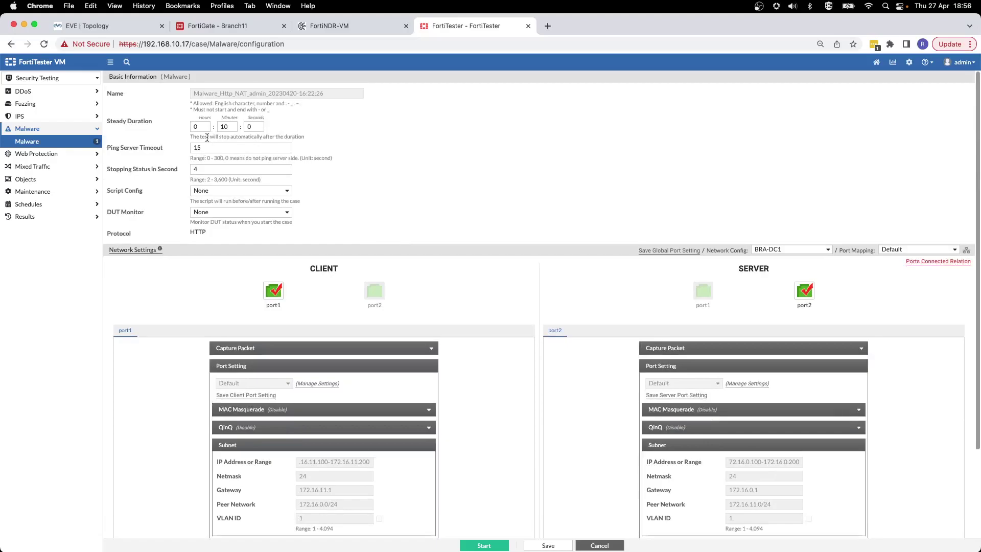
pyautogui.doubleClick(226, 126)
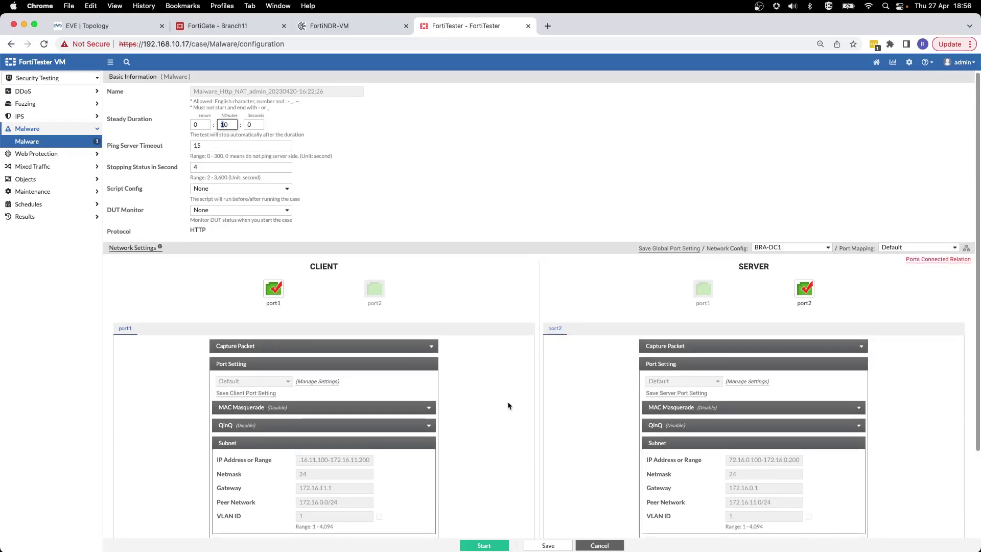
# Start the malware case, examine its block and pass summary, and check the traffic path on the EVE topology while it runs.
pyautogui.scroll(-5, 506, 400)
pyautogui.click(483, 544)
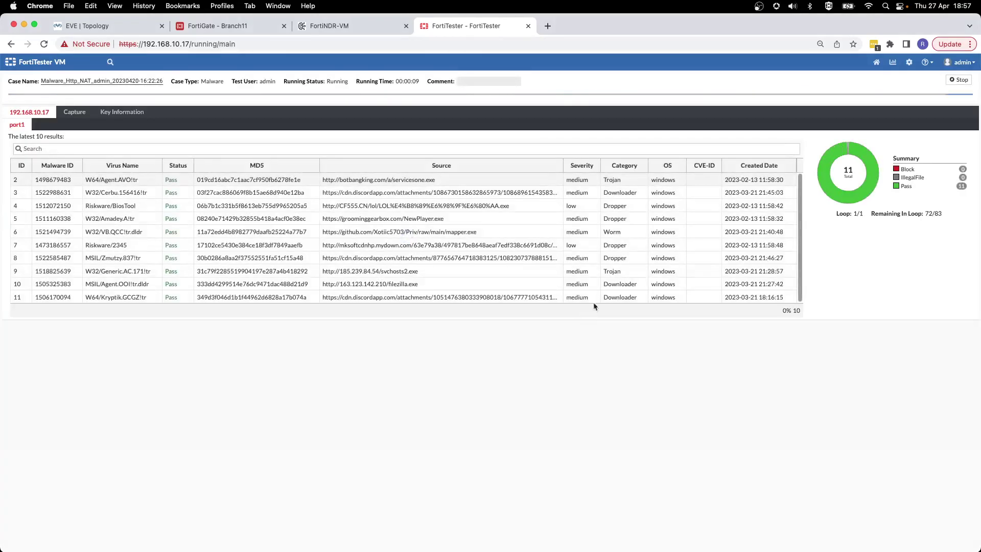
pyautogui.moveTo(864, 152)
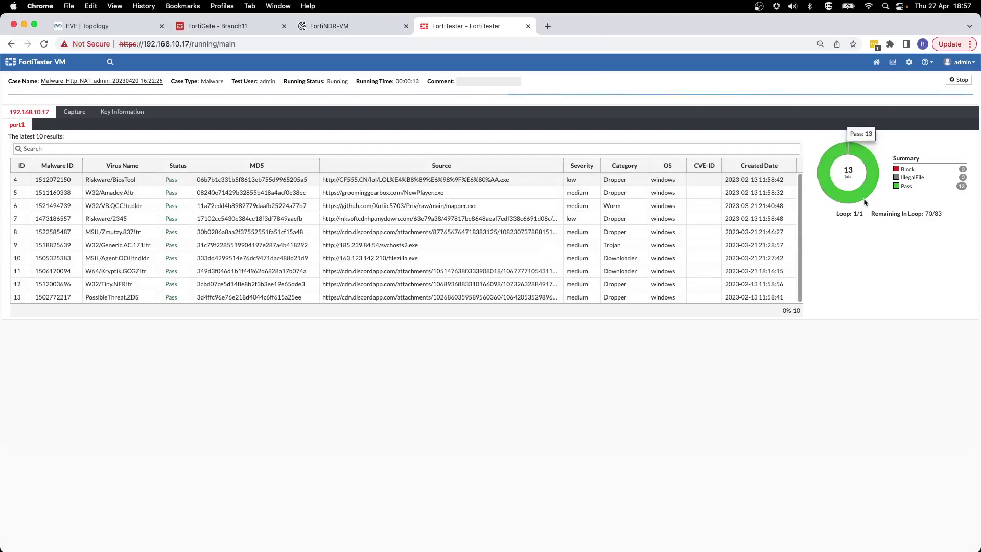
pyautogui.click(101, 26)
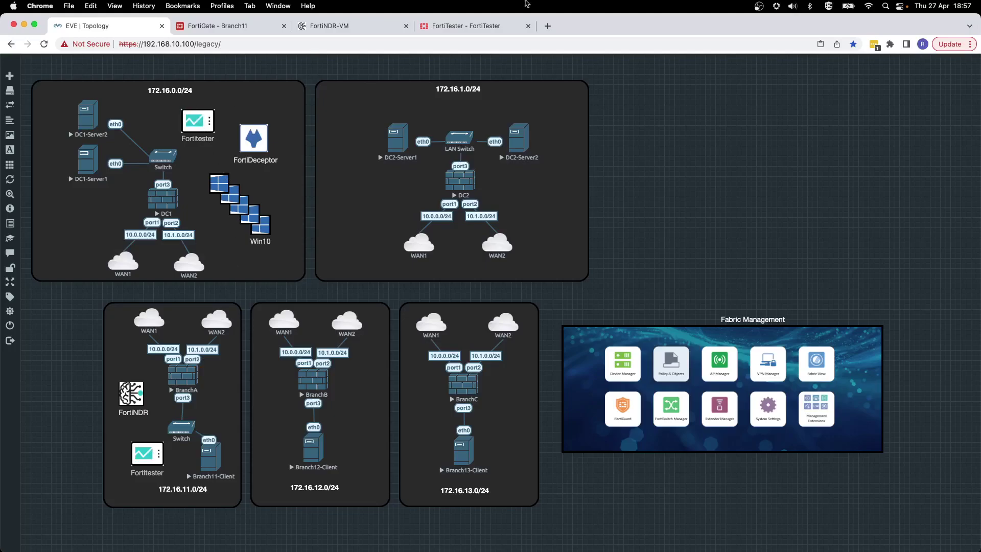
pyautogui.click(494, 29)
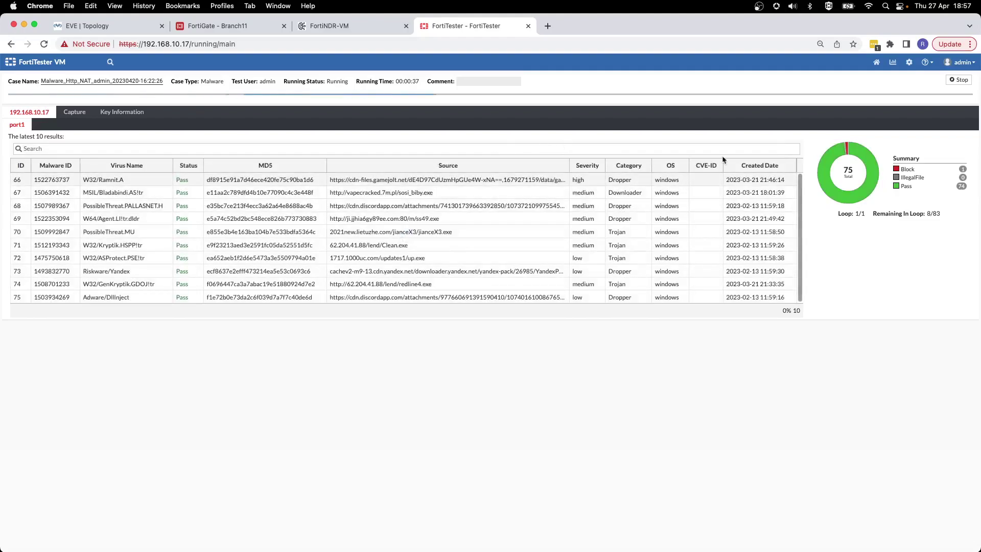
# Stop the running malware case and confirm the stop.
pyautogui.click(959, 81)
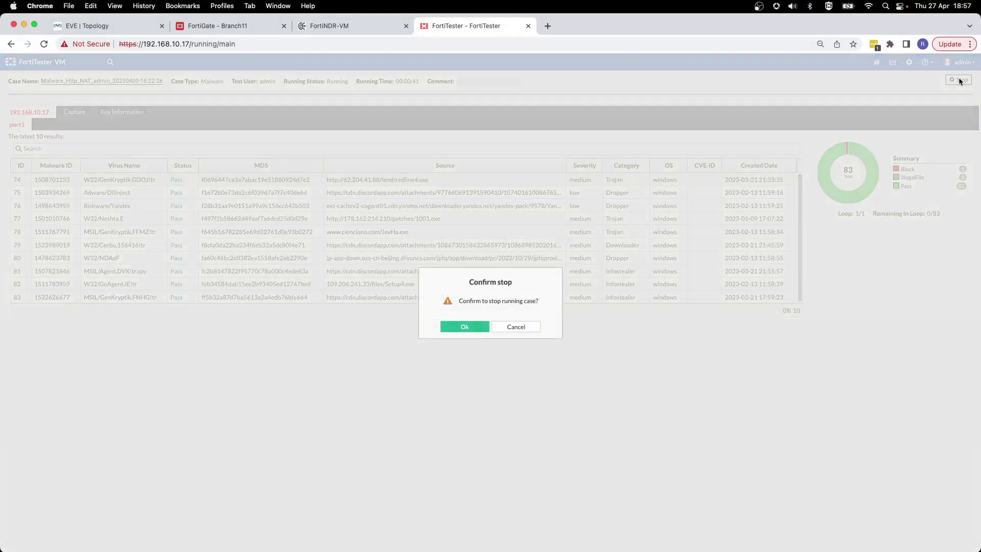
pyautogui.click(451, 331)
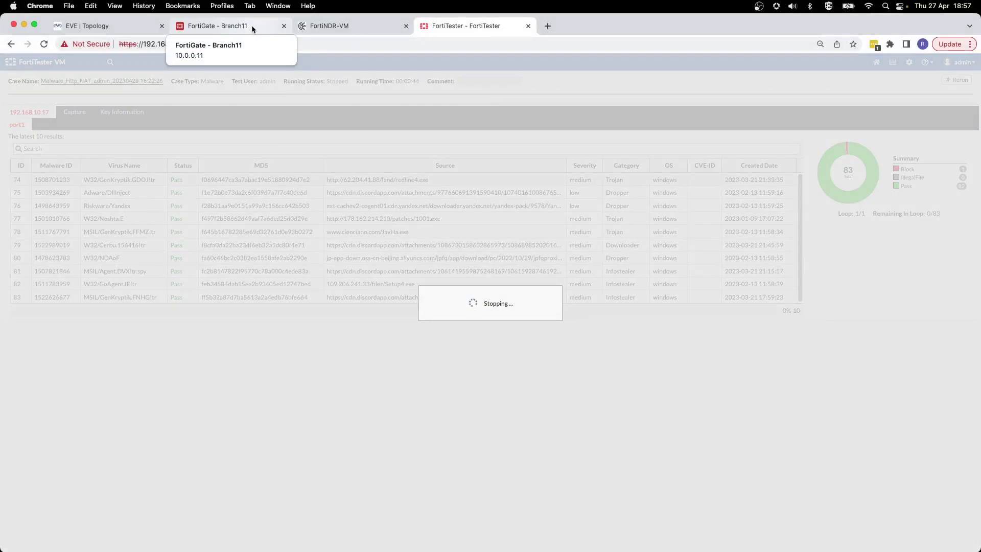
pyautogui.click(489, 327)
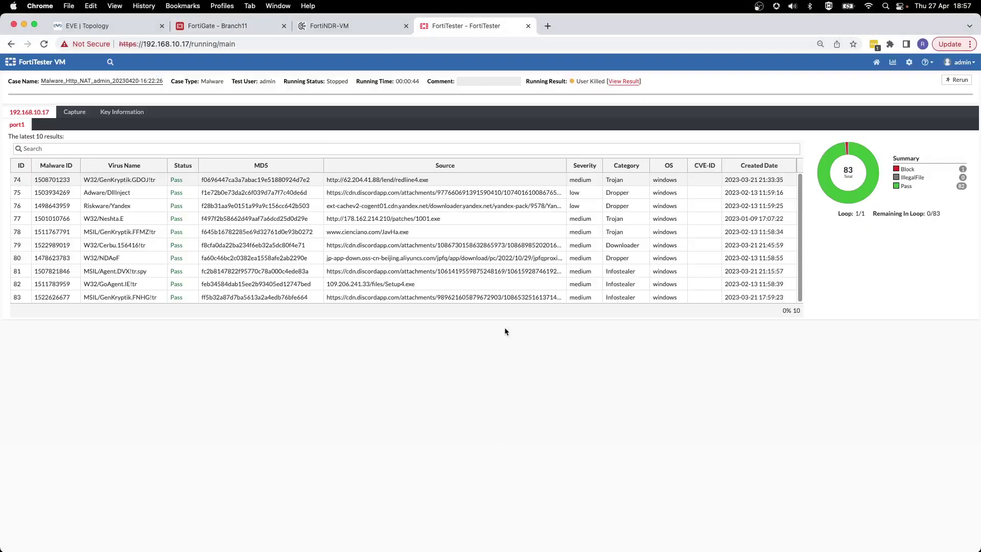
# On the Branch11 FortiGate, enable ICAP with the NDR profile in the Outgoing_overlays policy and save it.
pyautogui.click(234, 30)
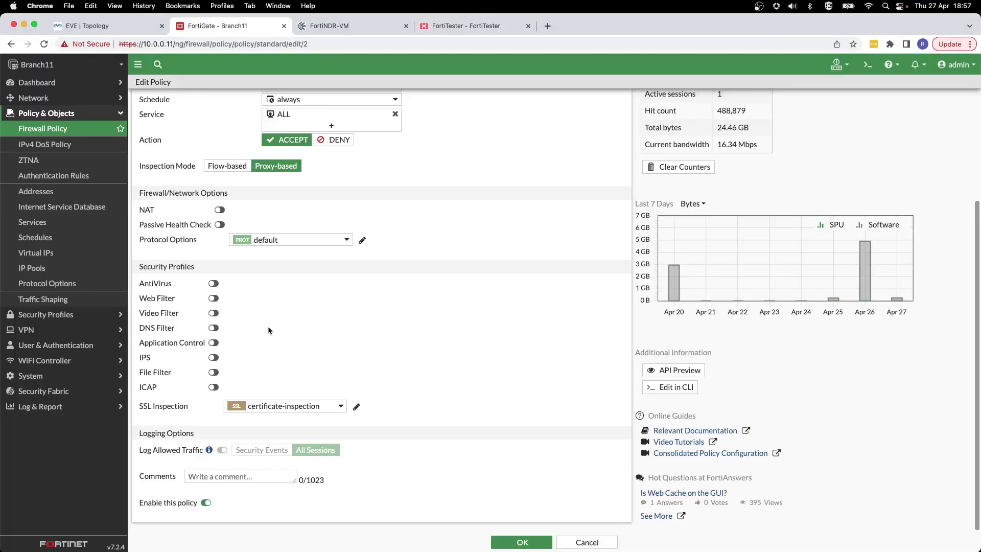
pyautogui.click(159, 390)
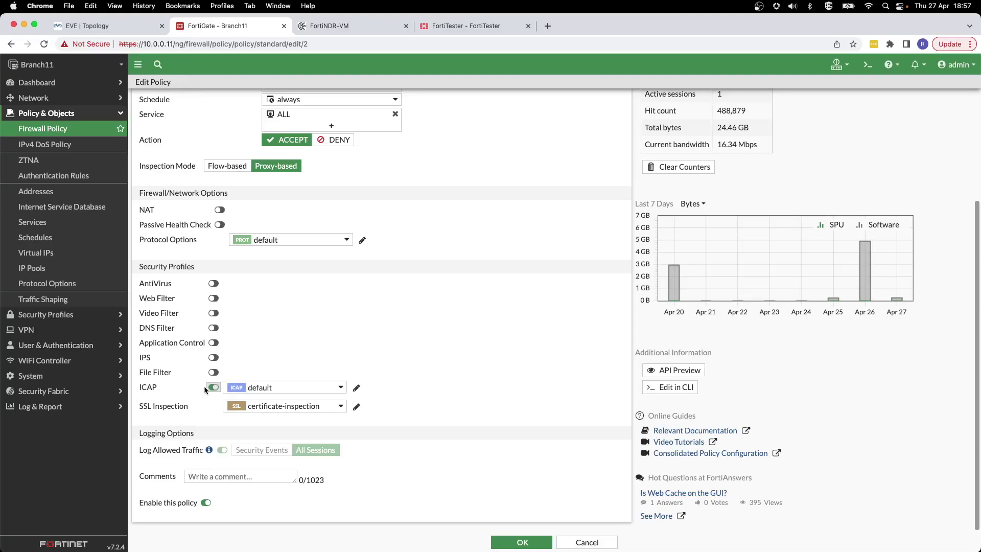
pyautogui.click(340, 387)
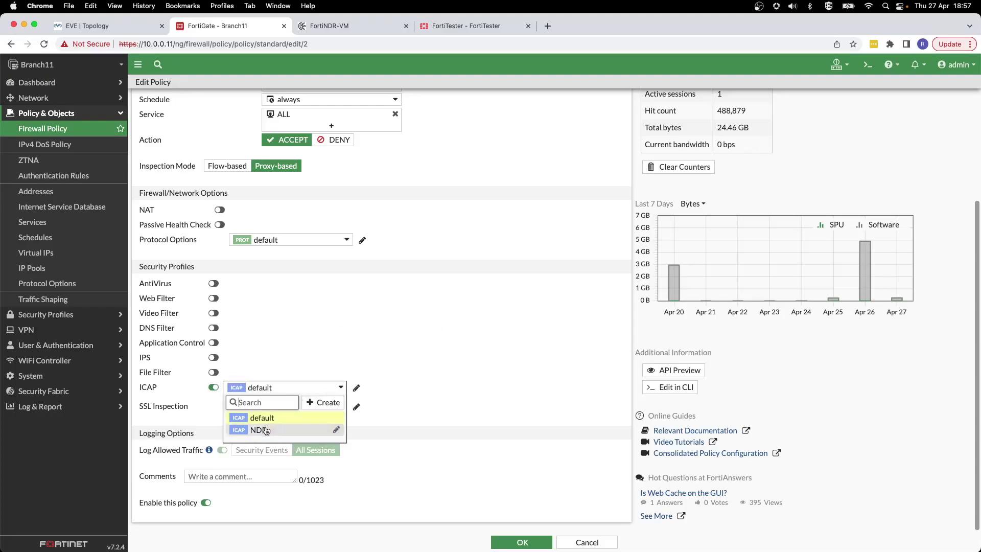
pyautogui.click(282, 429)
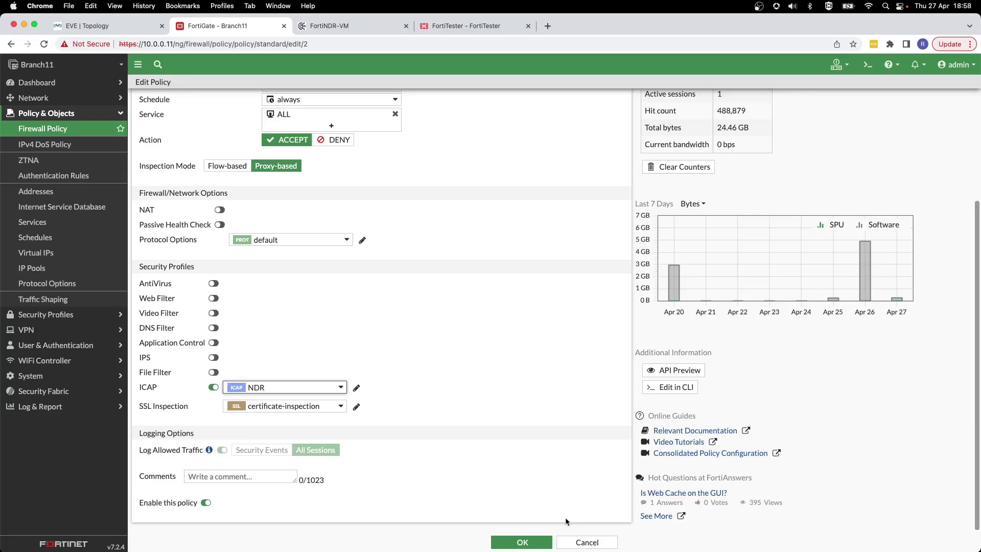
pyautogui.click(517, 540)
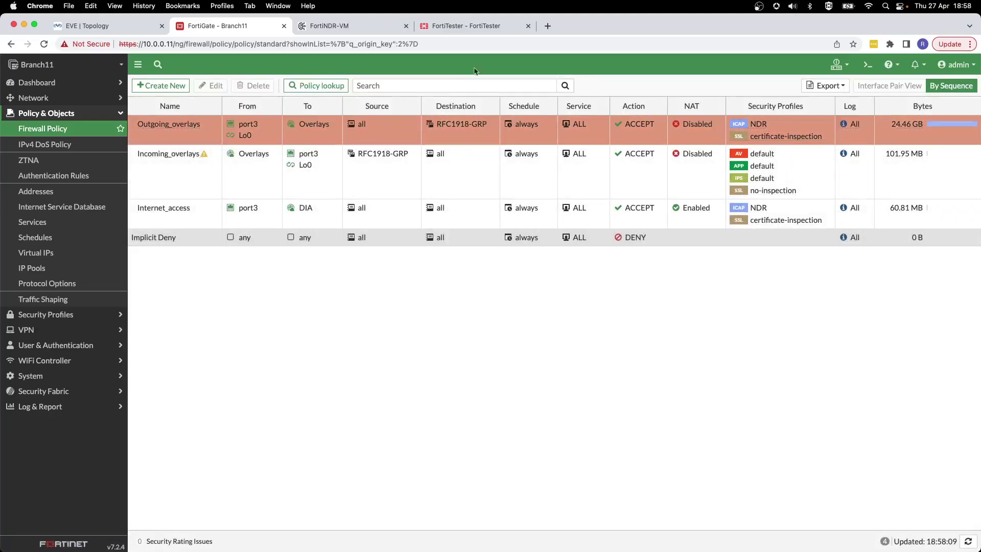
# Switch to FortiTester and reopen the HTTP NAT malware case from the security malware tests.
pyautogui.click(473, 27)
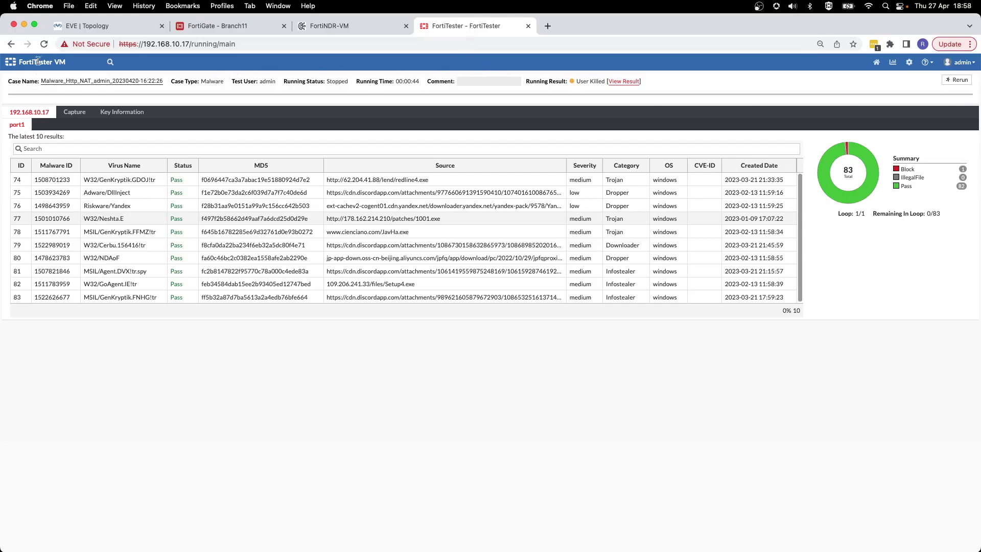
pyautogui.click(10, 62)
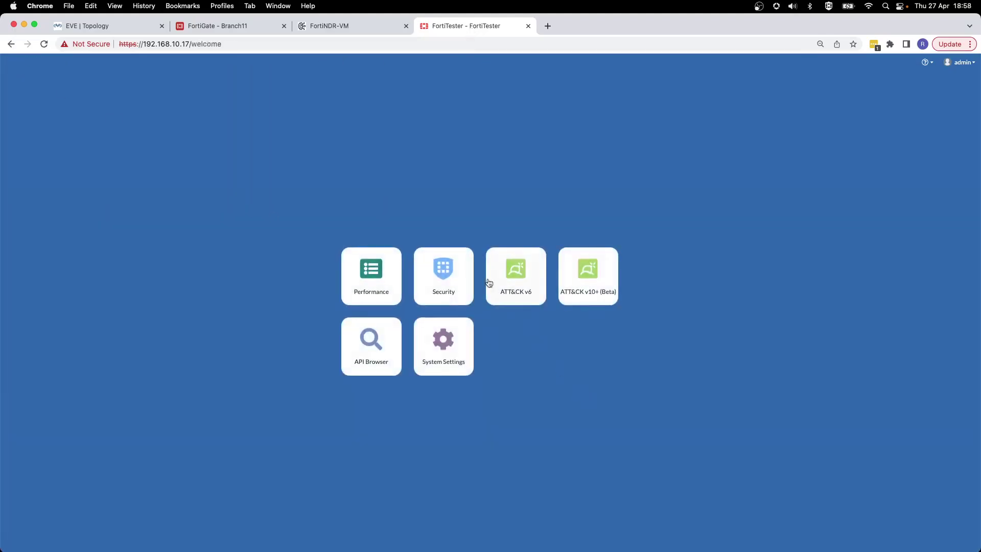
pyautogui.click(454, 268)
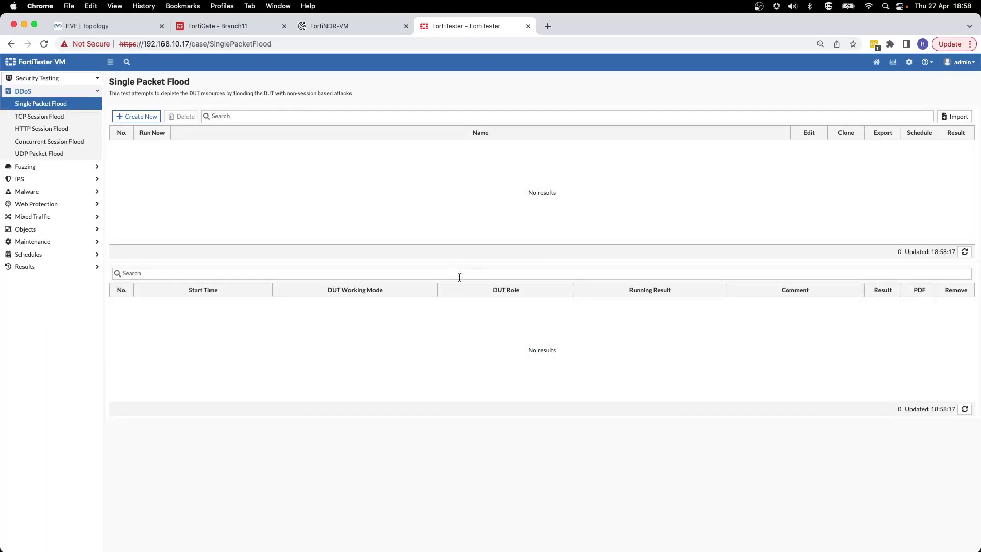
pyautogui.click(54, 192)
pyautogui.click(37, 143)
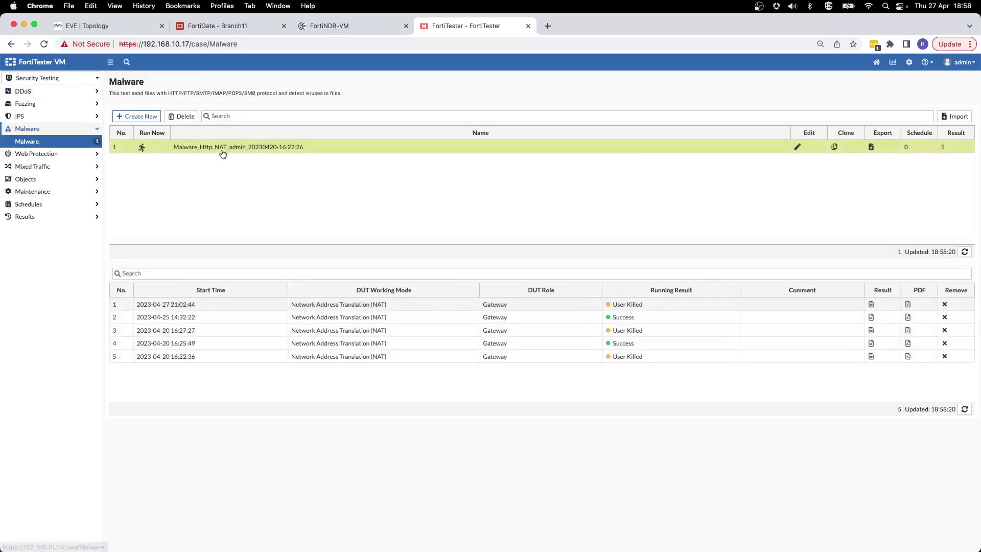
pyautogui.click(228, 148)
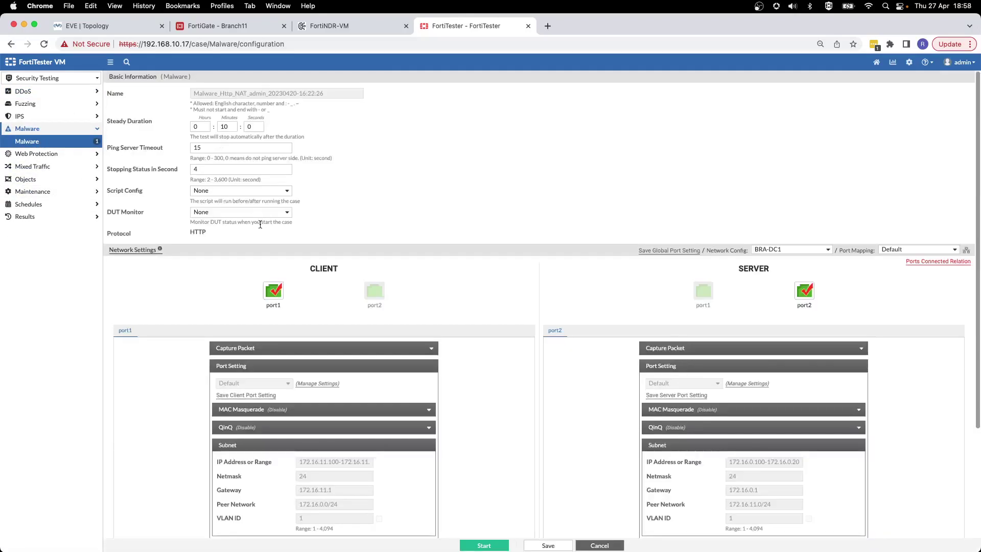
# Check the case's FortiGuard malware group, start the malware test again and examine the block and pass results.
pyautogui.scroll(-3, 311, 286)
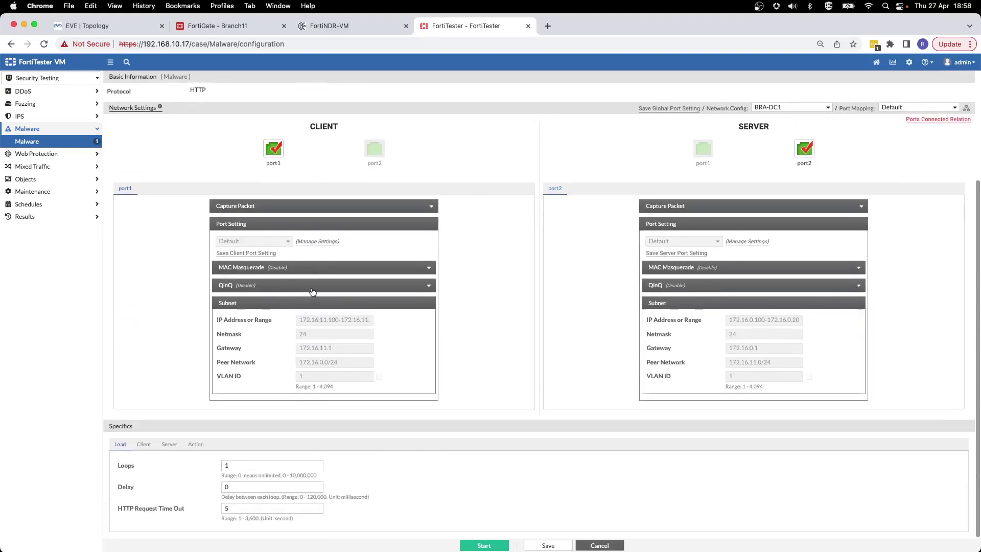
pyautogui.click(195, 444)
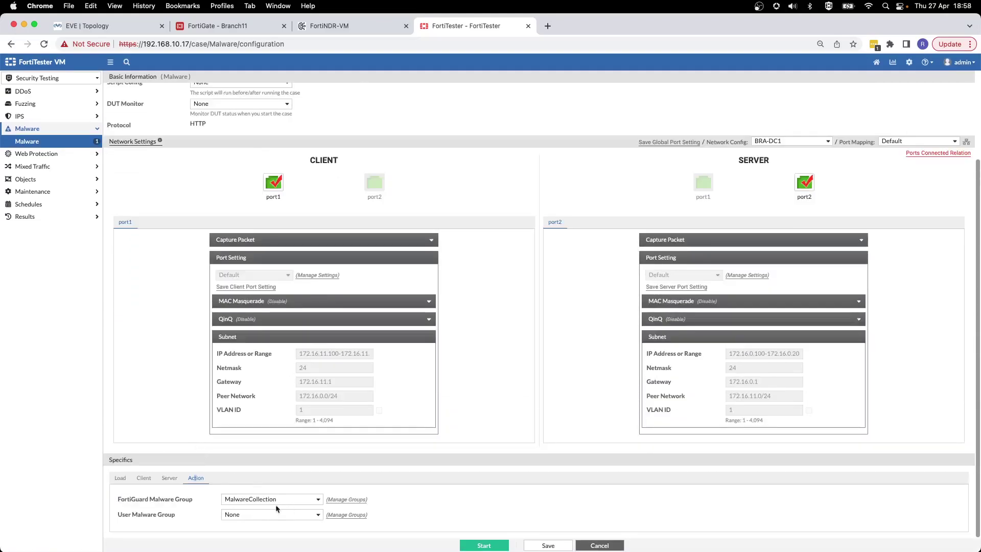
pyautogui.click(475, 545)
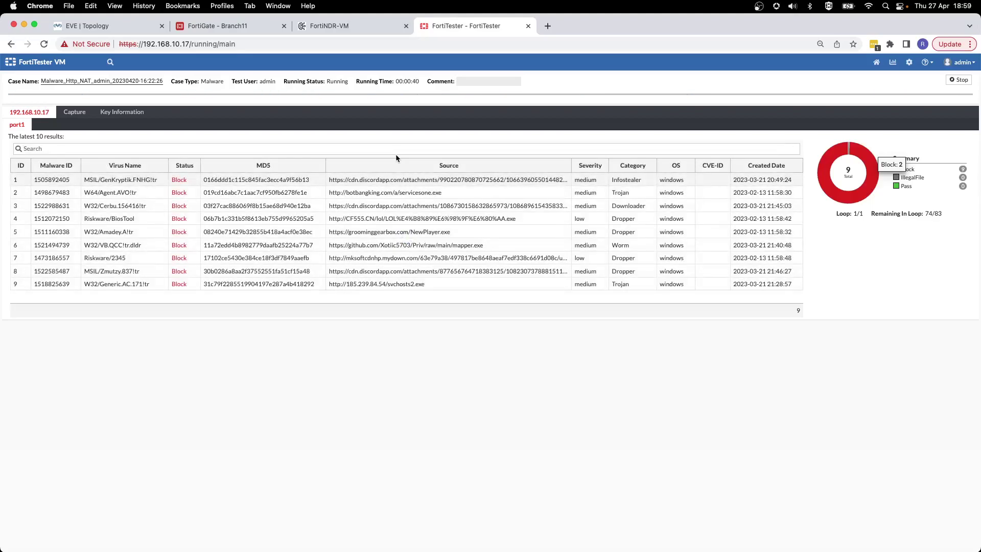
# Switch to FortiNDR, open the malware log and view the details of the most recent ICAP detection.
pyautogui.click(348, 25)
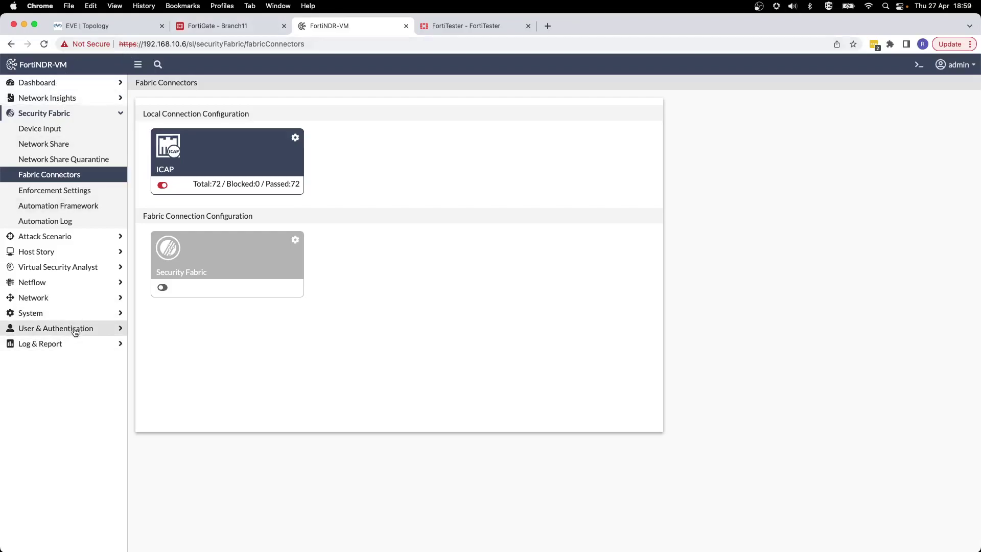
pyautogui.click(59, 343)
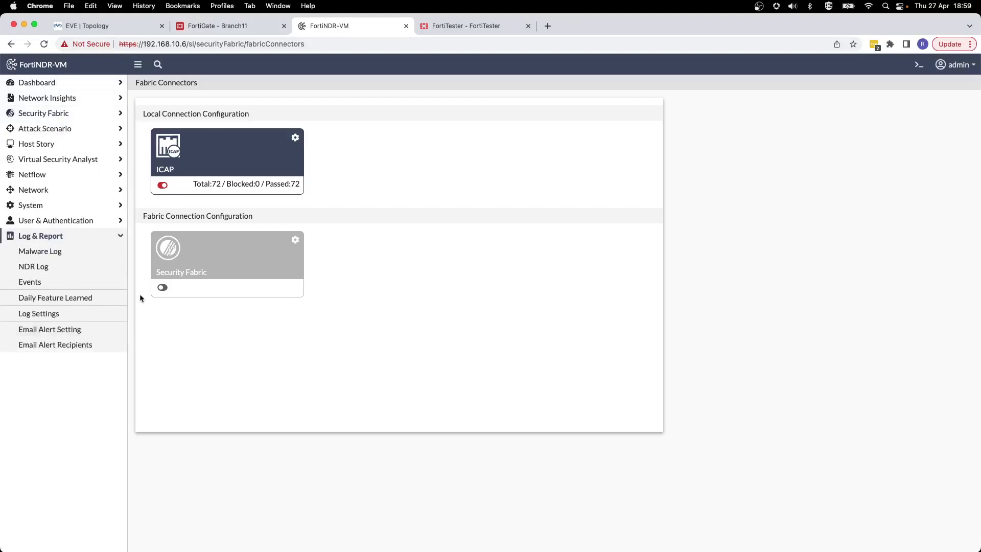
pyautogui.click(73, 257)
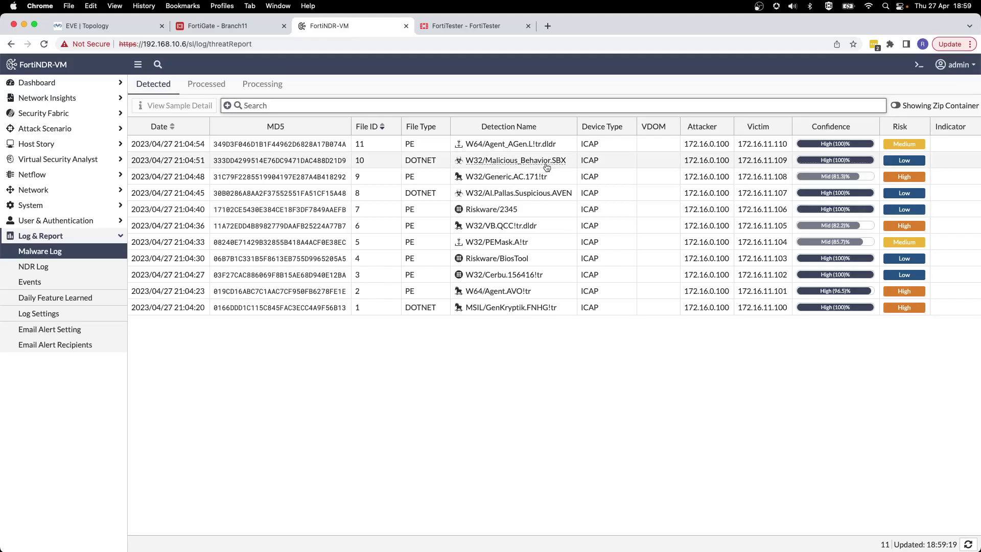
pyautogui.click(623, 148)
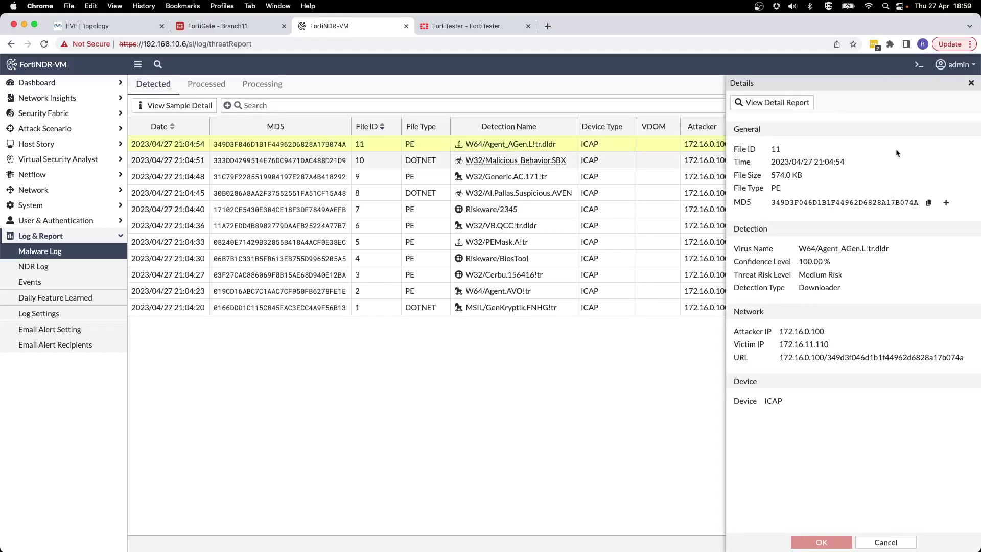
# Open the detailed report of the selected ICAP detection and check the running malware test's progress in FortiTester.
pyautogui.click(789, 106)
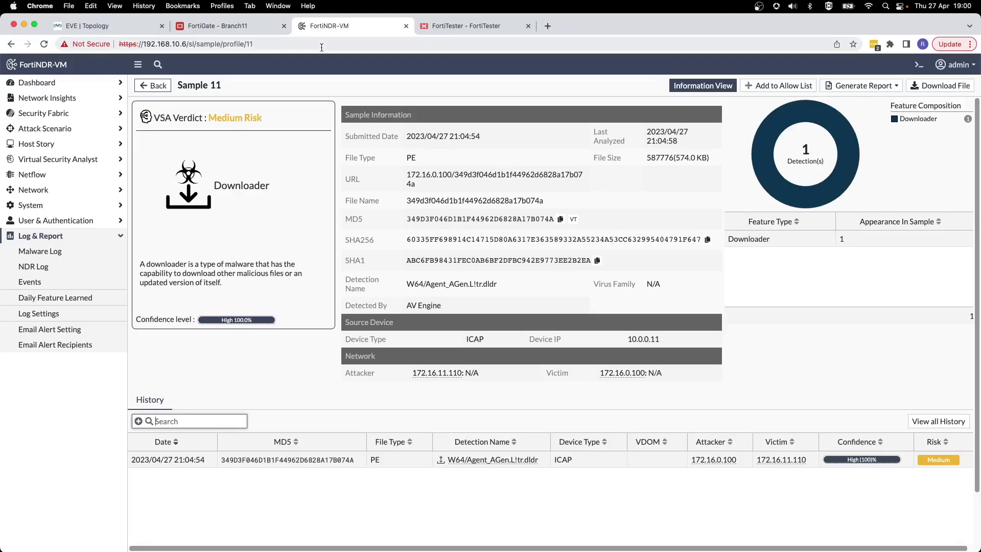
pyautogui.click(466, 25)
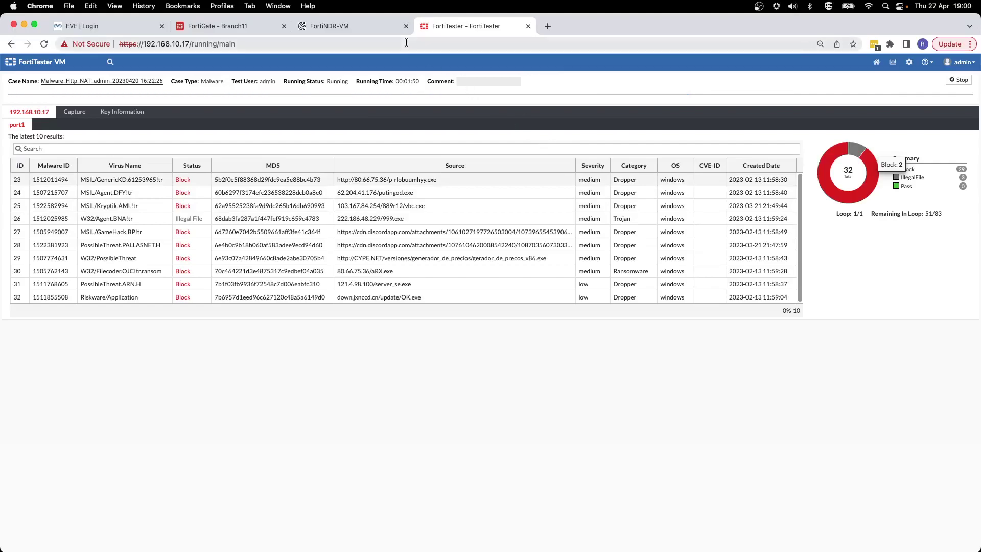
# Switch back to FortiNDR, reopen the malware log and review the full list of detected ICAP samples.
pyautogui.click(360, 27)
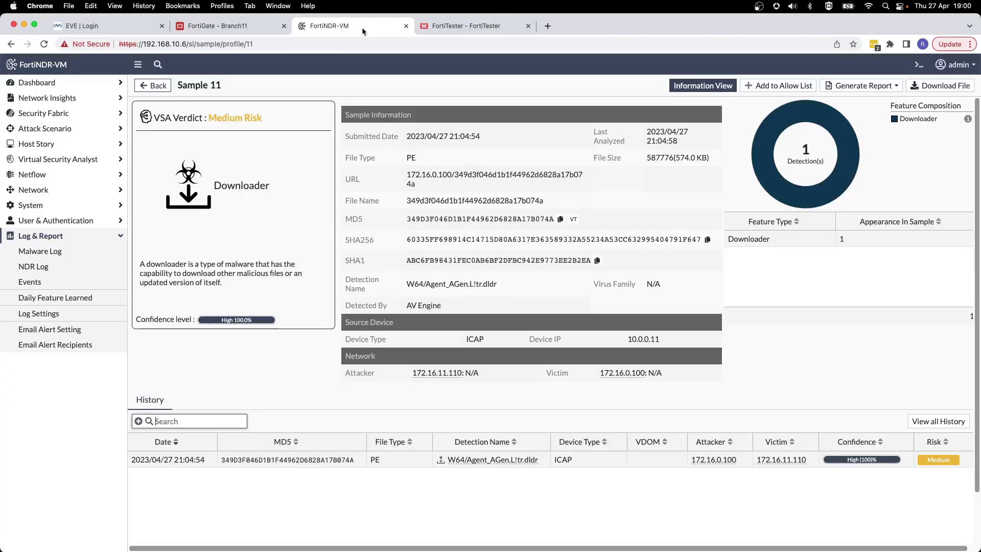
pyautogui.click(48, 251)
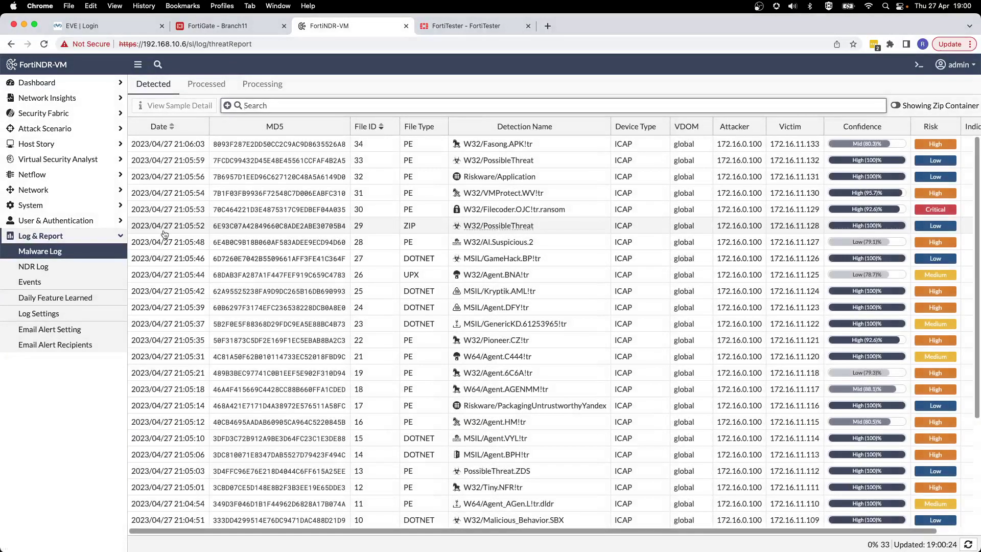
pyautogui.scroll(-5, 527, 244)
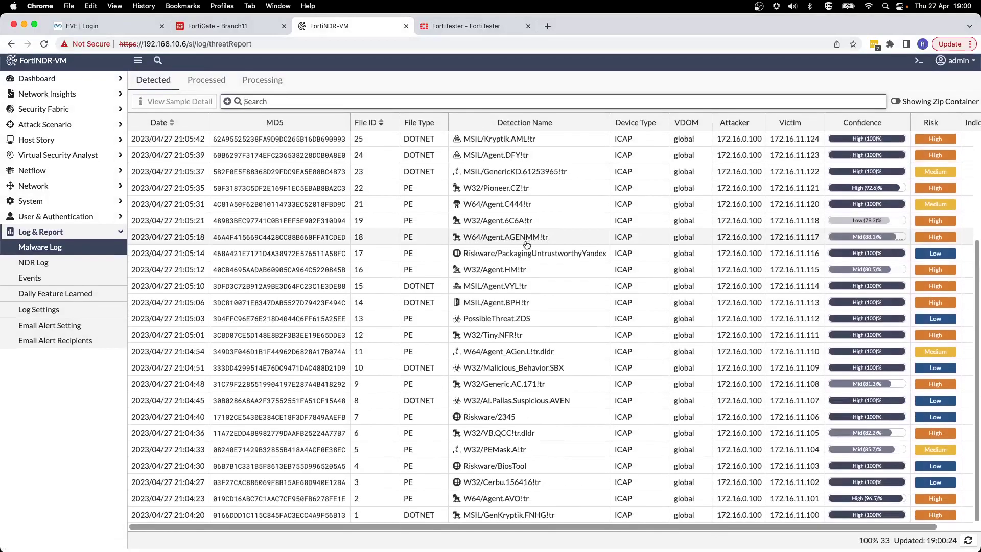
pyautogui.scroll(5, 527, 244)
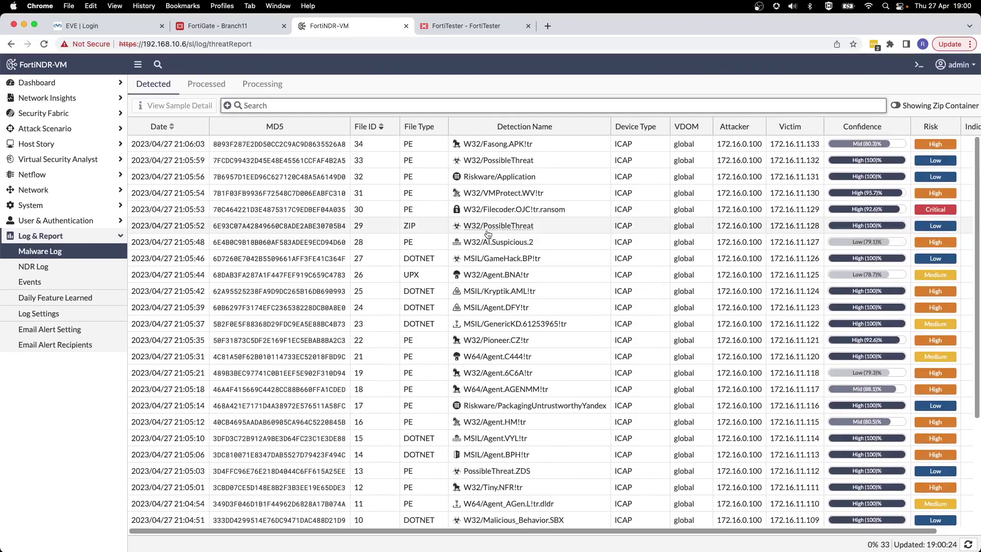